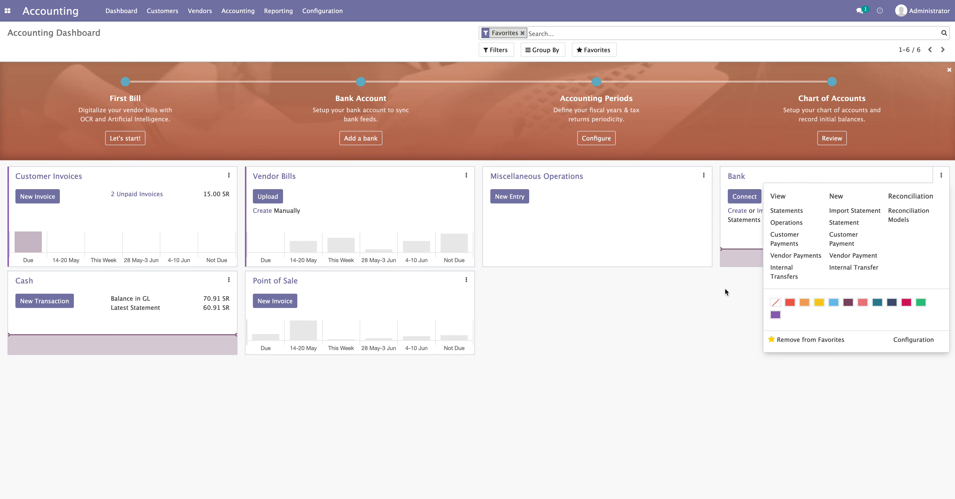
- Open the Bank journal's bank statements in list view
{"action": "left_click", "coordinate": [738, 213]}
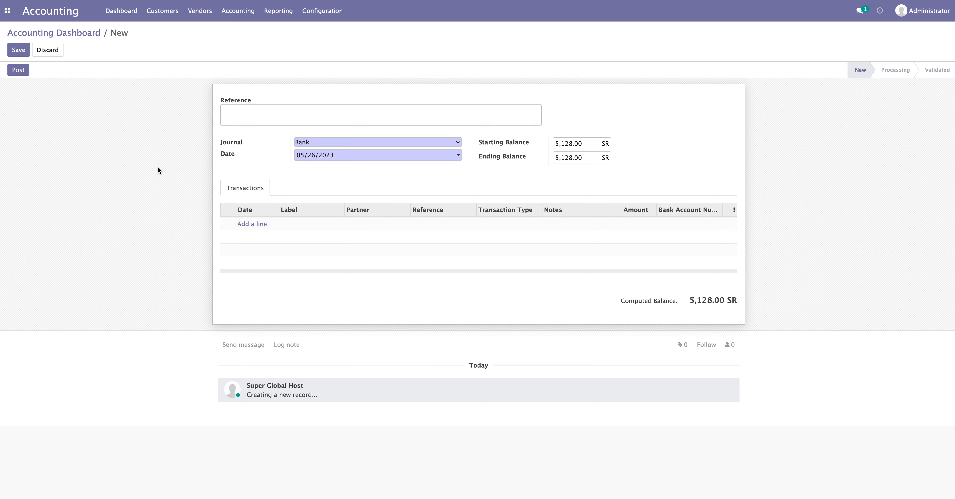
{"action": "left_click", "coordinate": [79, 33]}
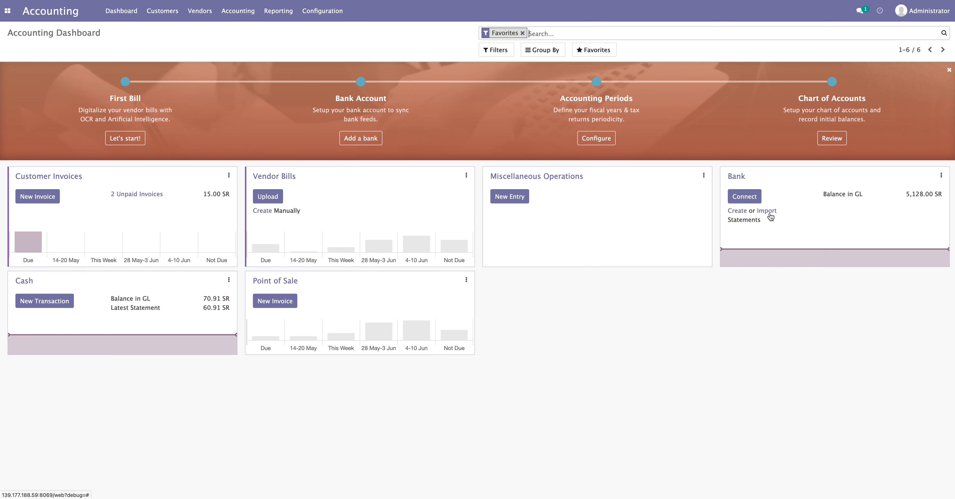
{"action": "left_click", "coordinate": [739, 181]}
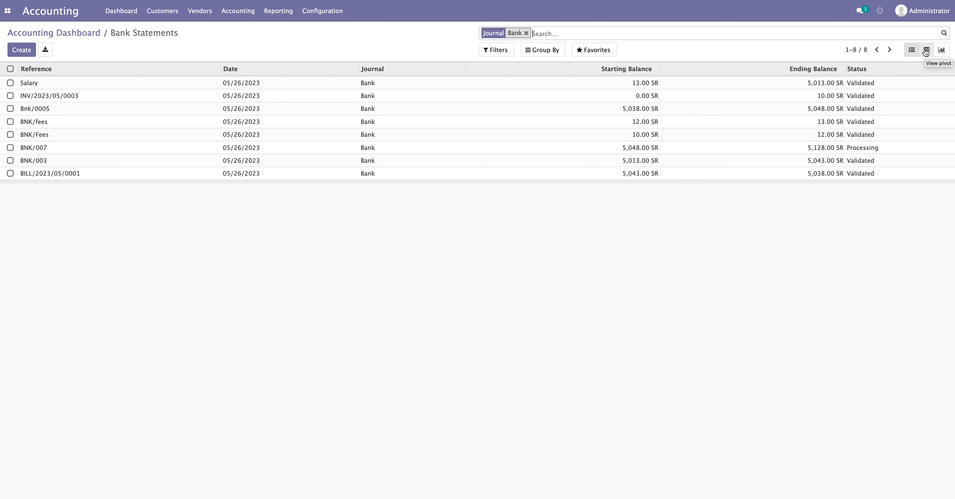
{"action": "left_click", "coordinate": [912, 52]}
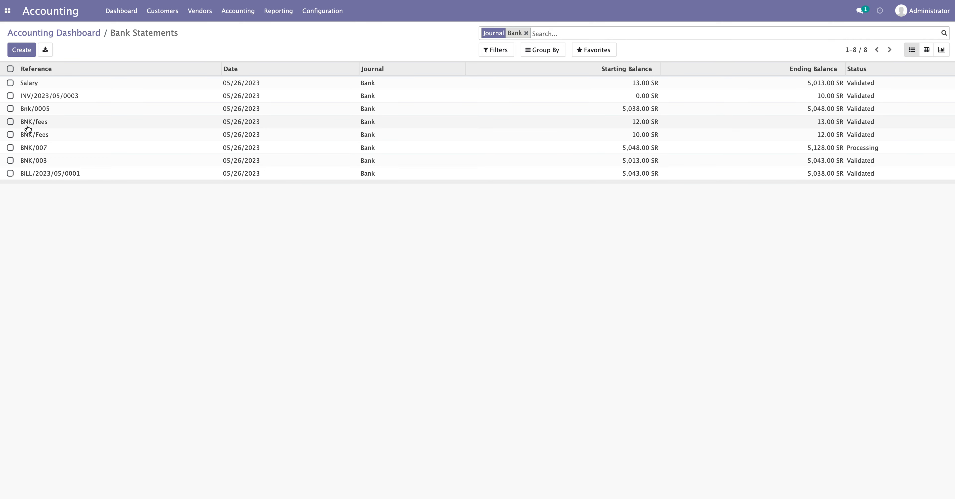
{"action": "left_click", "coordinate": [11, 69]}
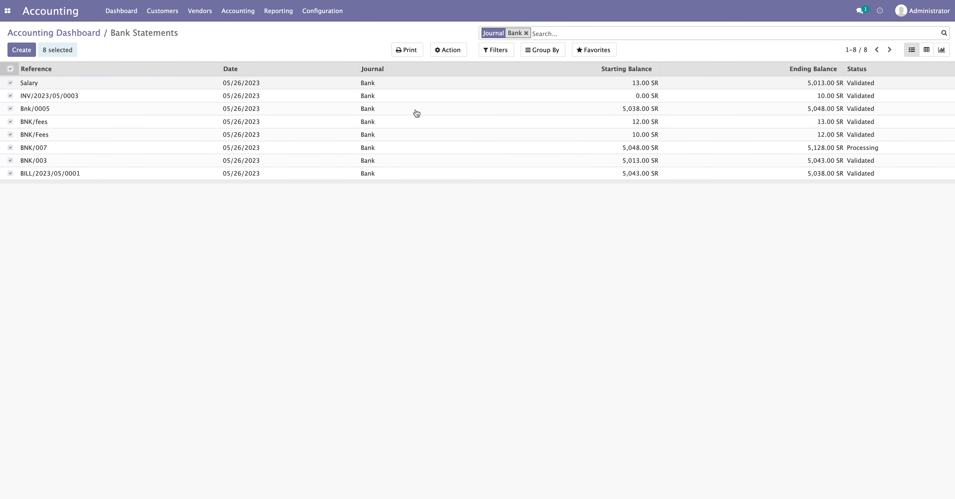
{"action": "left_click", "coordinate": [11, 69]}
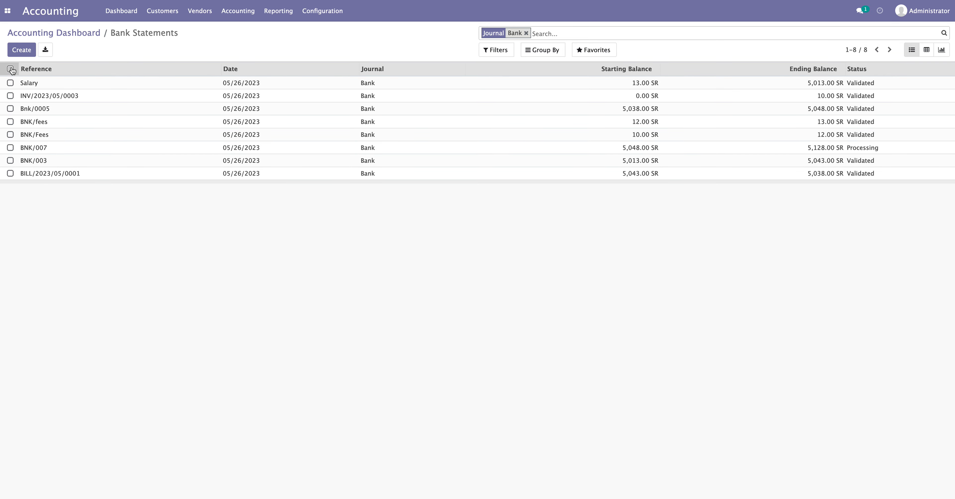
{"action": "left_click", "coordinate": [11, 83]}
{"action": "left_click", "coordinate": [11, 96]}
{"action": "left_click", "coordinate": [10, 173]}
{"action": "left_click", "coordinate": [10, 159]}
{"action": "left_click", "coordinate": [10, 147]}
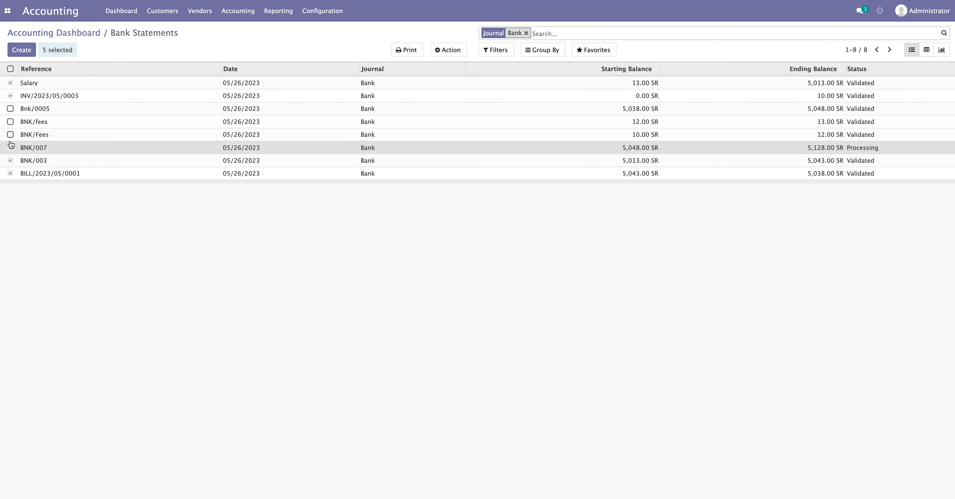
{"action": "left_click", "coordinate": [11, 135]}
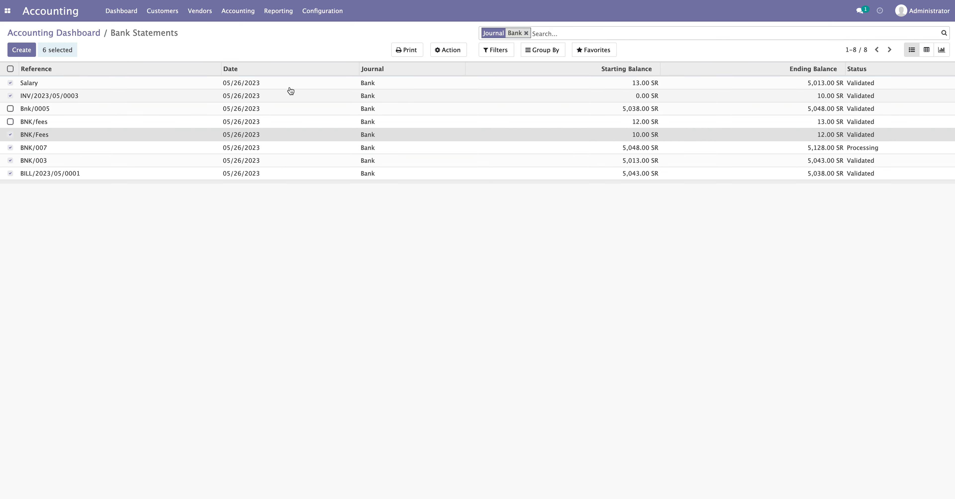
- Select all the bank statements and open the data export for them
{"action": "left_click", "coordinate": [11, 69]}
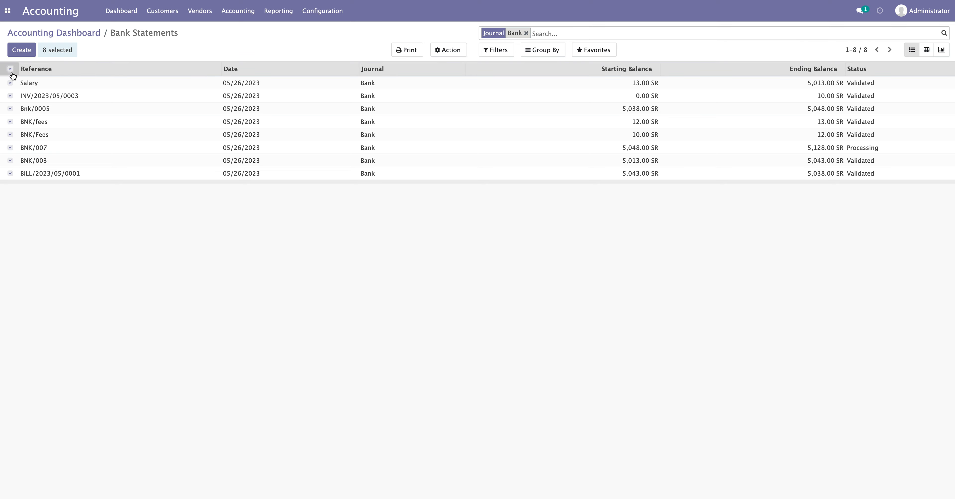
{"action": "left_click", "coordinate": [448, 51]}
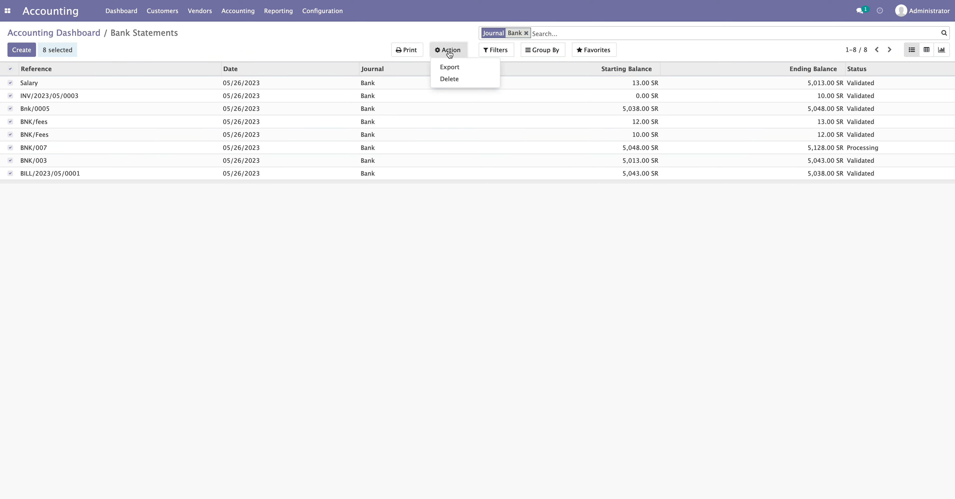
{"action": "left_click", "coordinate": [450, 69]}
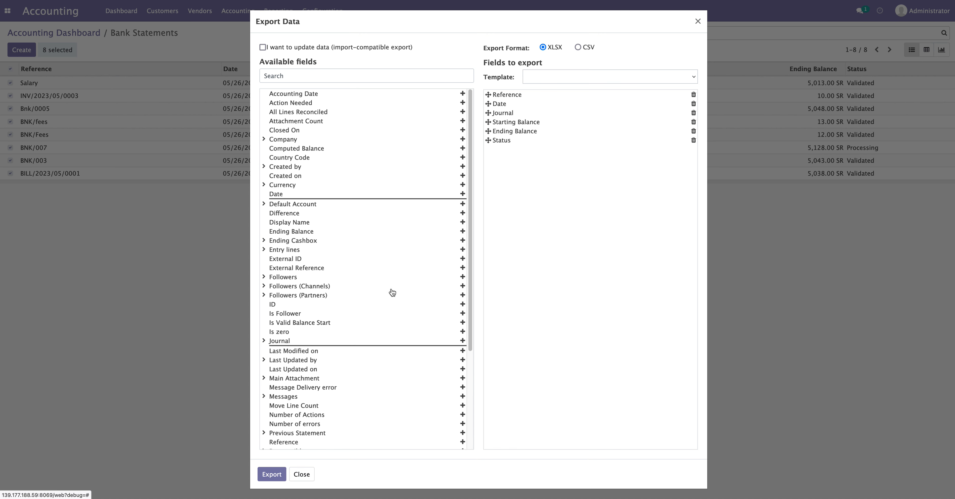
- Expand Statement lines and add Statement lines and Statement lines/Amount to the fields to export
{"action": "scroll", "coordinate": [392, 293], "scroll_direction": "down", "scroll_amount": 4}
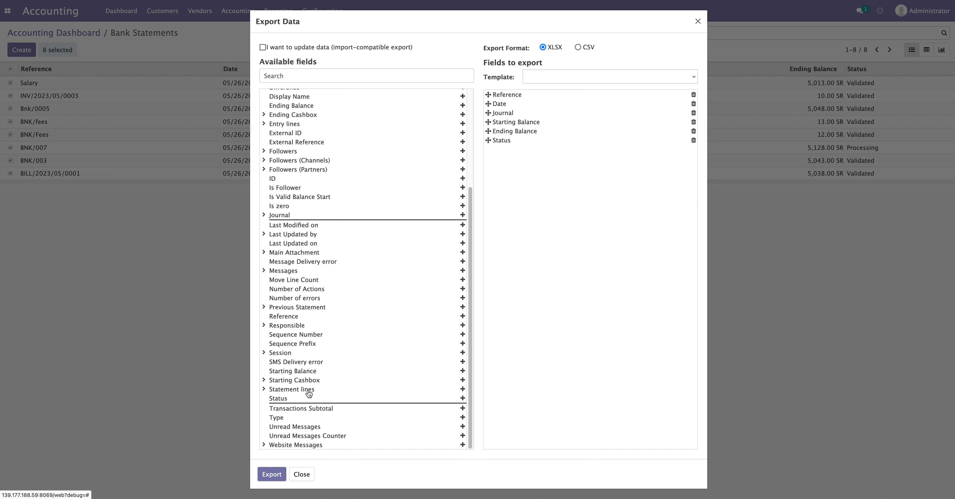
{"action": "left_click", "coordinate": [264, 390]}
{"action": "scroll", "coordinate": [352, 367], "scroll_direction": "down", "scroll_amount": 2}
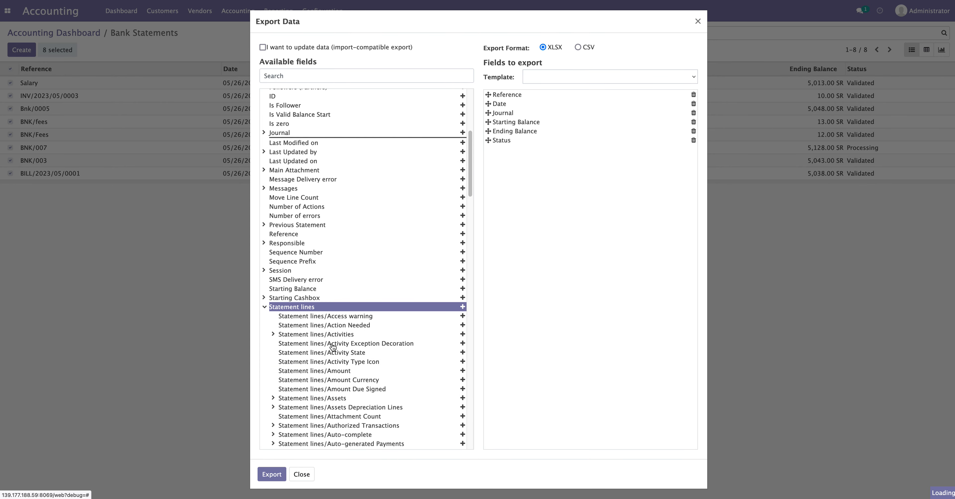
{"action": "left_click", "coordinate": [462, 307]}
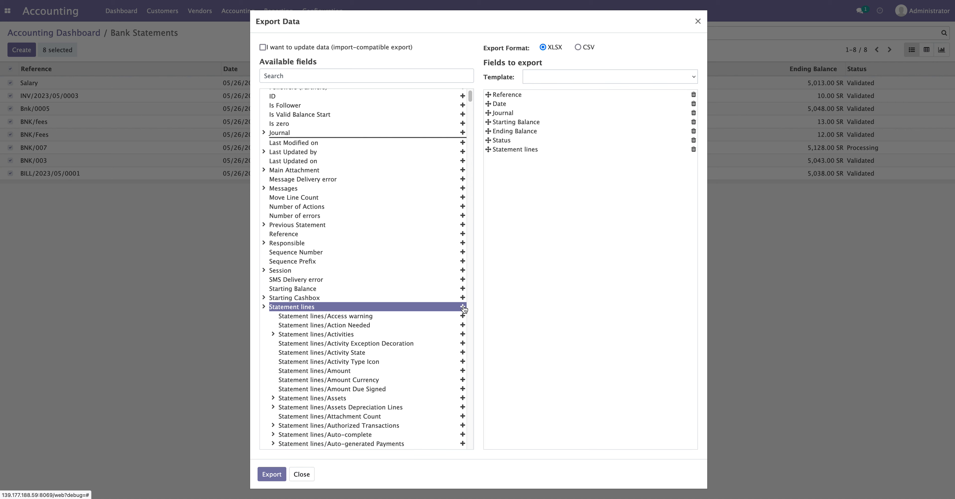
{"action": "scroll", "coordinate": [381, 348], "scroll_direction": "down", "scroll_amount": 1}
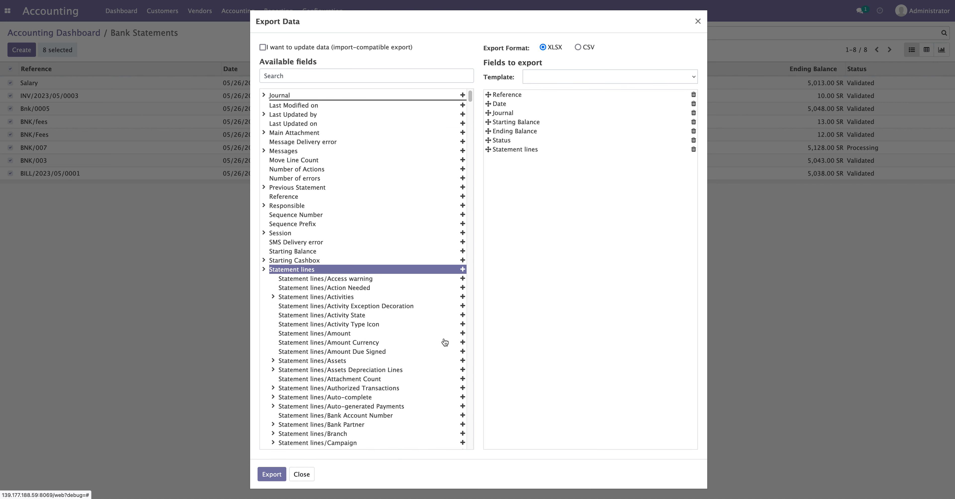
{"action": "left_click", "coordinate": [462, 332]}
- Add Statement lines/Date and Statement lines/Label to the fields to export
{"action": "scroll", "coordinate": [409, 351], "scroll_direction": "down", "scroll_amount": 2}
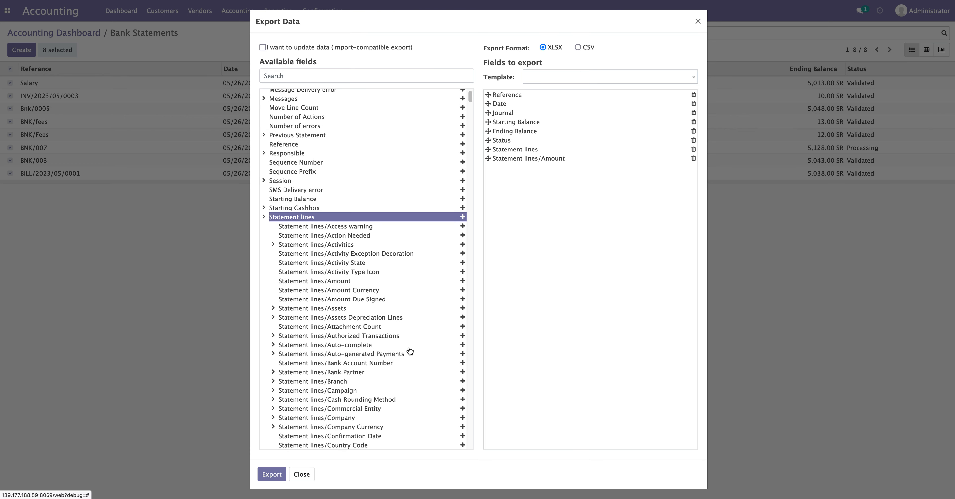
{"action": "scroll", "coordinate": [408, 350], "scroll_direction": "down", "scroll_amount": 2}
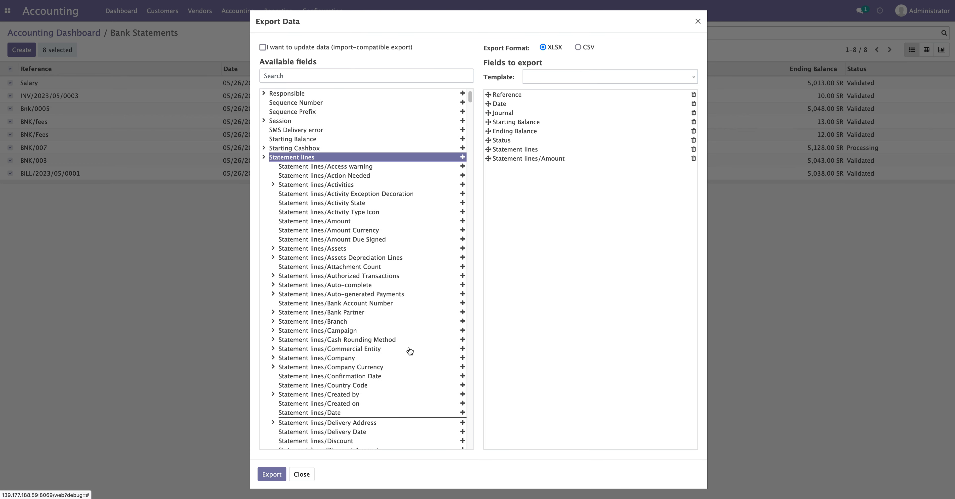
{"action": "left_click", "coordinate": [461, 413]}
{"action": "scroll", "coordinate": [421, 396], "scroll_direction": "down", "scroll_amount": 3}
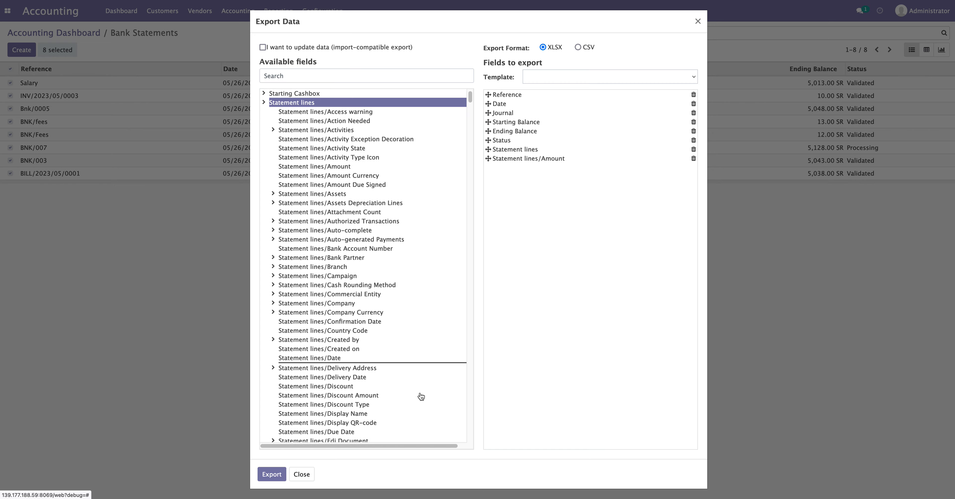
{"action": "scroll", "coordinate": [421, 396], "scroll_direction": "down", "scroll_amount": 6}
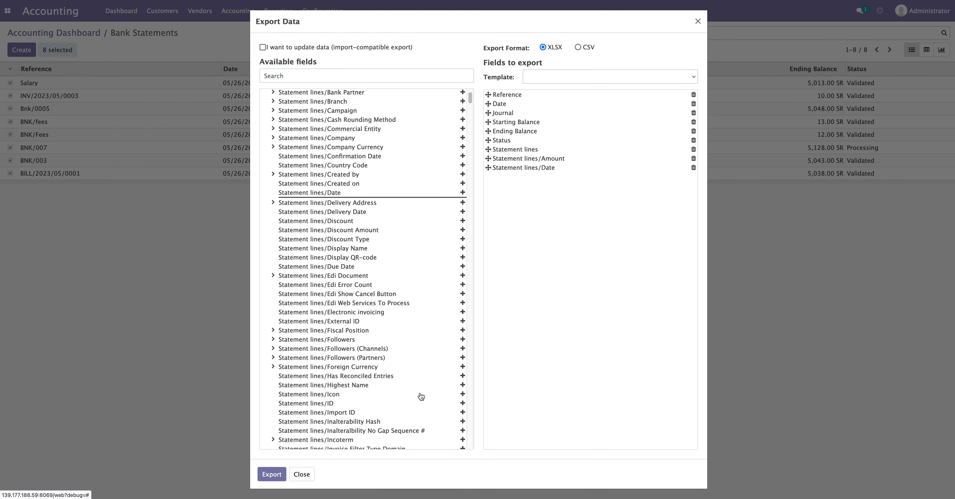
{"action": "scroll", "coordinate": [421, 397], "scroll_direction": "down", "scroll_amount": 5}
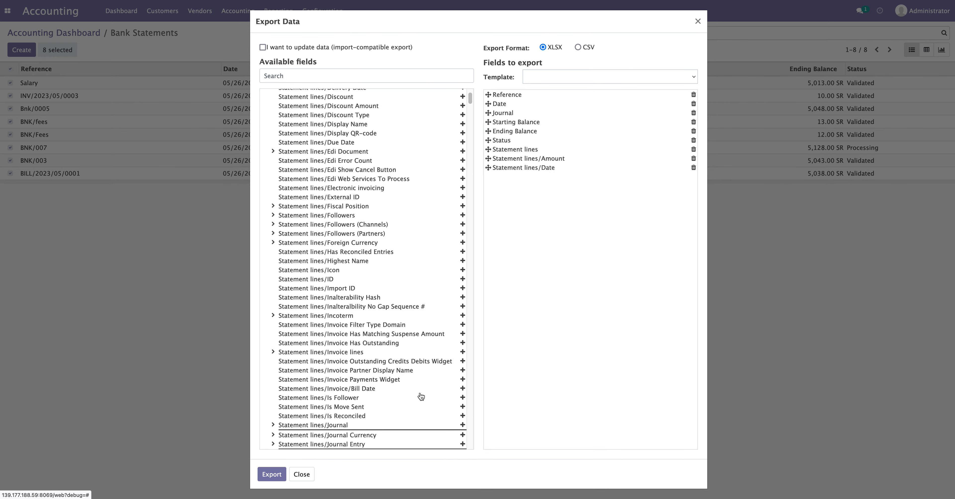
{"action": "scroll", "coordinate": [413, 405], "scroll_direction": "down", "scroll_amount": 3}
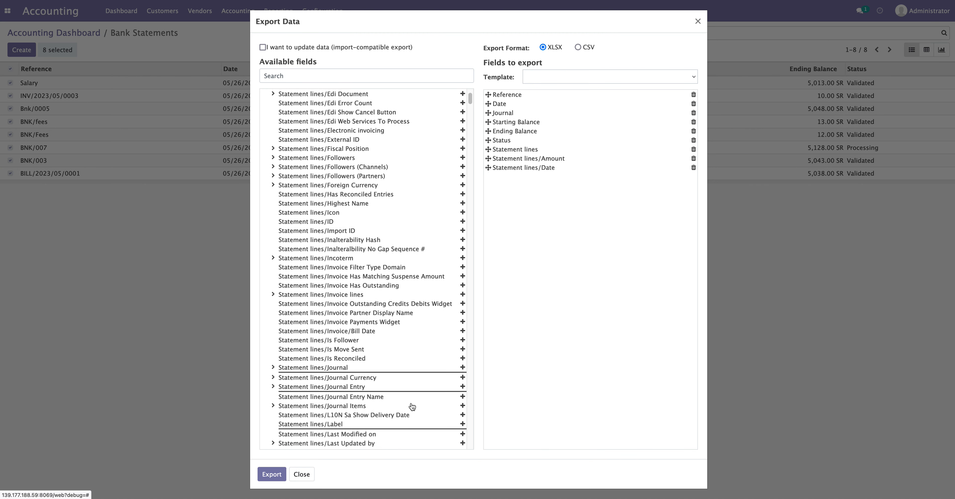
{"action": "left_click", "coordinate": [462, 406]}
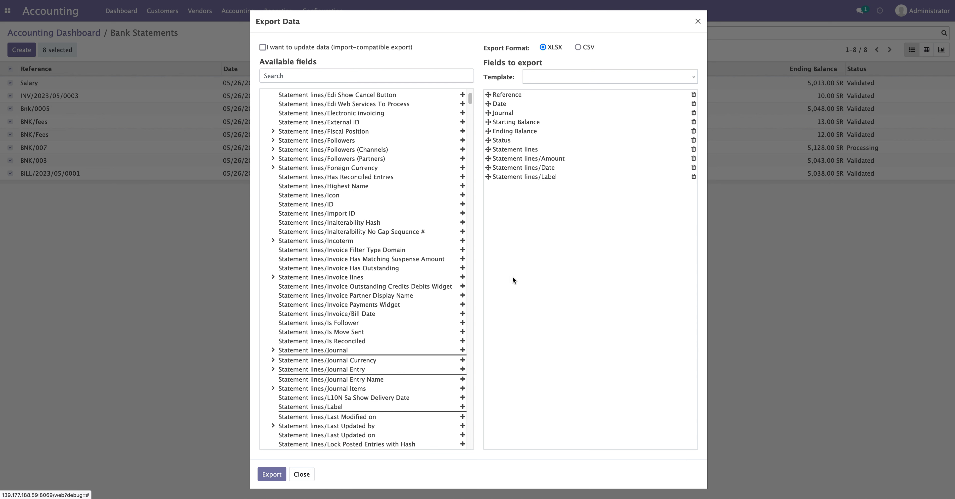
- Export the statements as XLSX and open the downloaded account.bank.statement.xlsx from the Downloads folder
{"action": "left_click", "coordinate": [272, 474]}
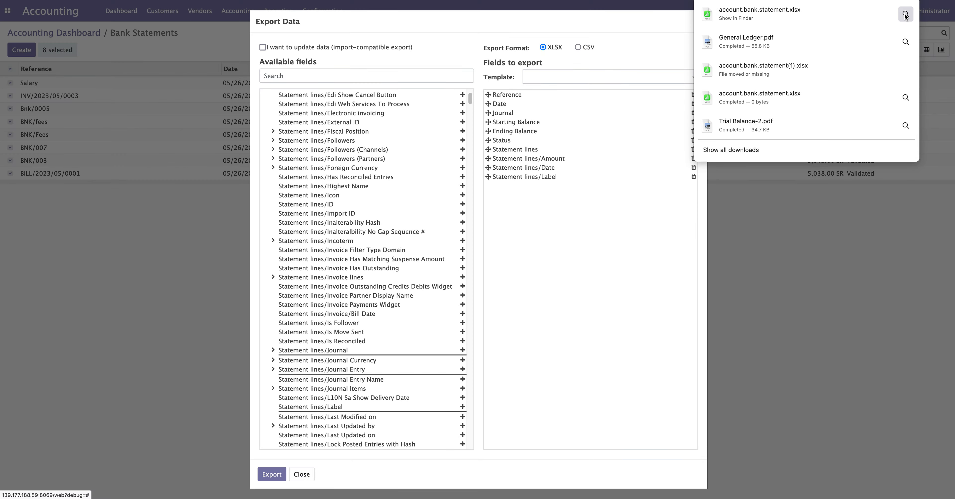
{"action": "left_click", "coordinate": [905, 14]}
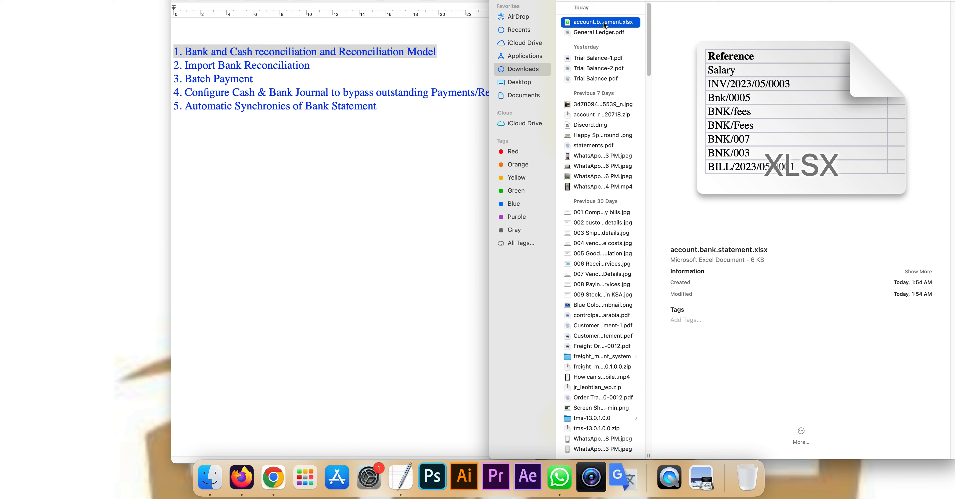
{"action": "double_click", "coordinate": [606, 23]}
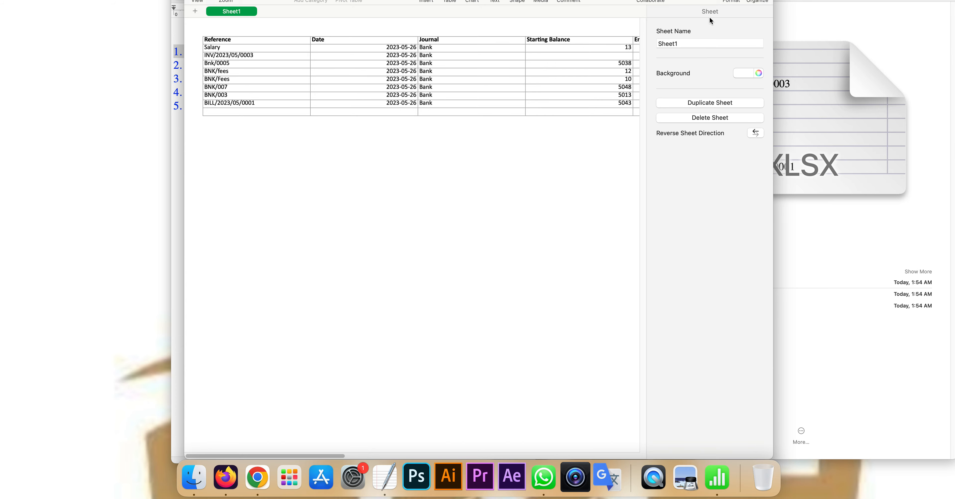
- Close the Downloads window, then move and widen the spreadsheet window so more statement columns fit
{"action": "left_click", "coordinate": [774, 30]}
{"action": "key", "text": "super+w"}
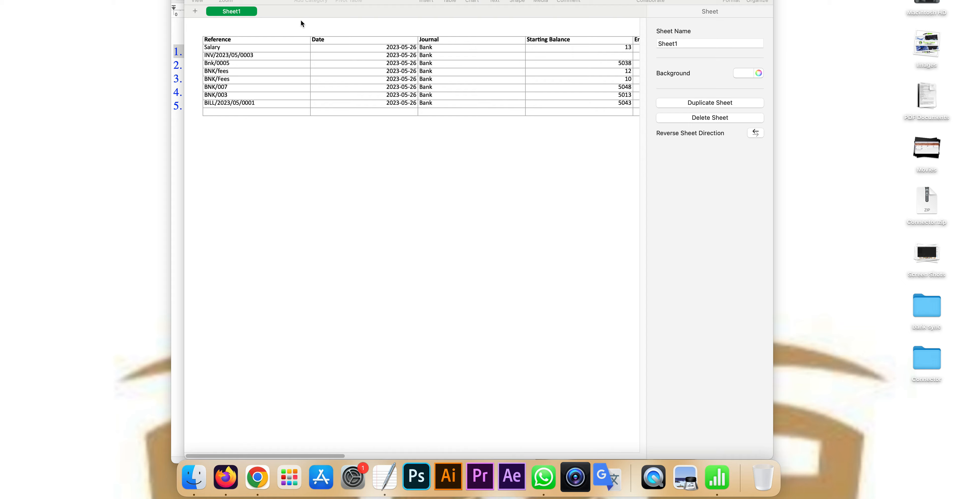
{"action": "left_click_drag", "start_coordinate": [423, 1], "coordinate": [390, 62]}
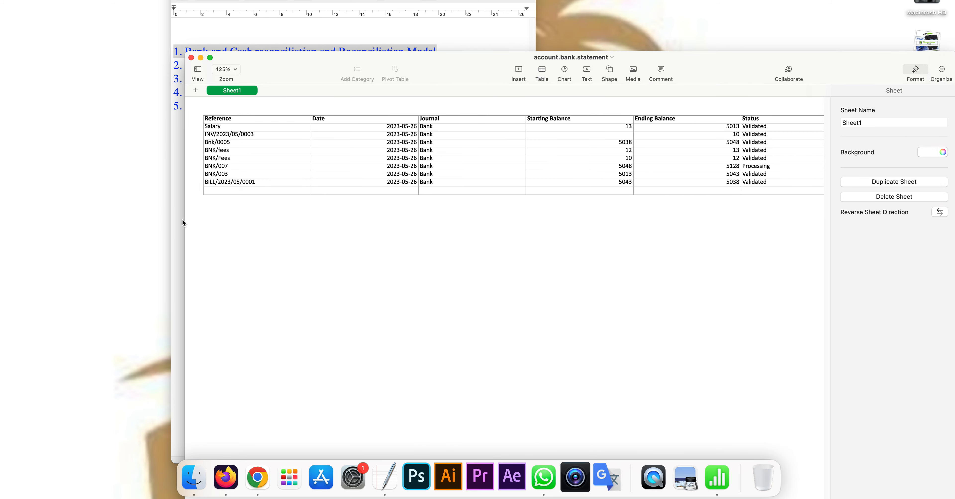
{"action": "left_click_drag", "start_coordinate": [184, 216], "coordinate": [2, 204]}
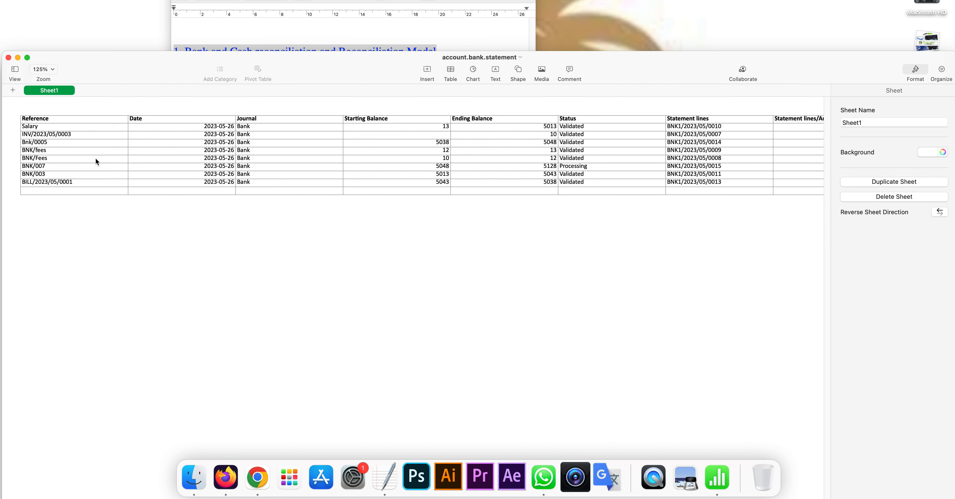
- Change the reference of the Salary statement in row 2 to "Annual Fees"
{"action": "left_click", "coordinate": [43, 130]}
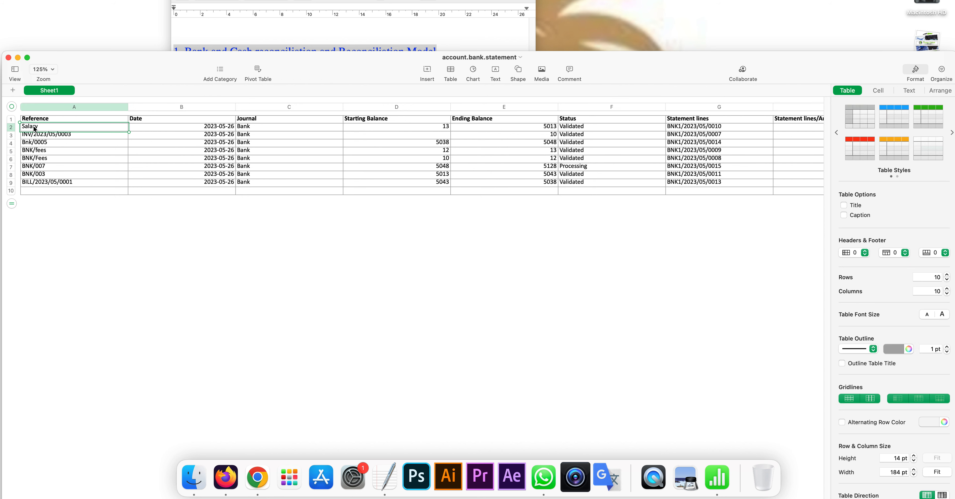
{"action": "double_click", "coordinate": [43, 129]}
{"action": "type", "text": "Annual Fees"}
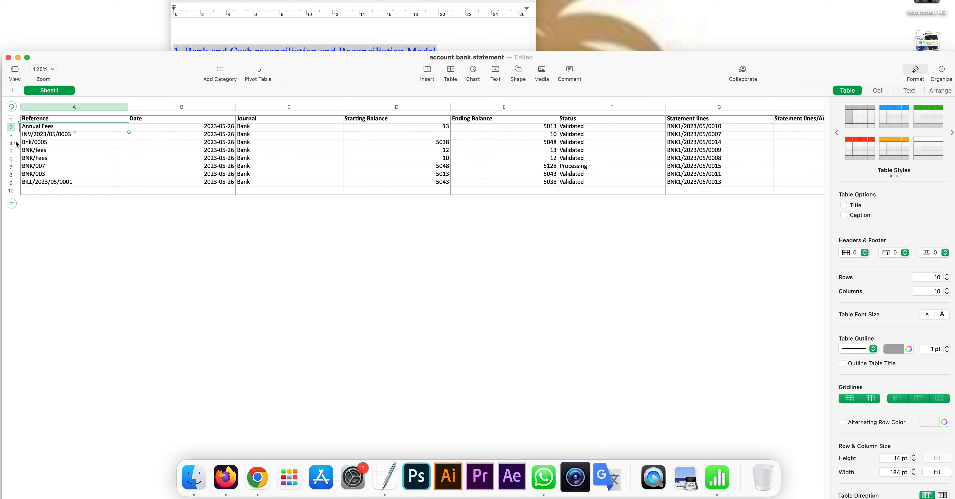
- Clear the contents of rows 4 to 9 in the statement sheet
{"action": "left_click_drag", "start_coordinate": [17, 143], "coordinate": [19, 184]}
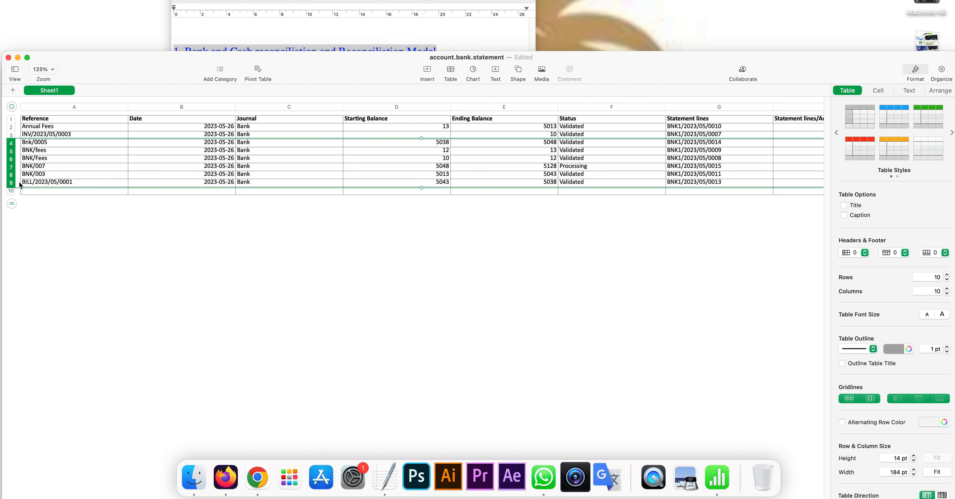
{"action": "key", "text": "Delete"}
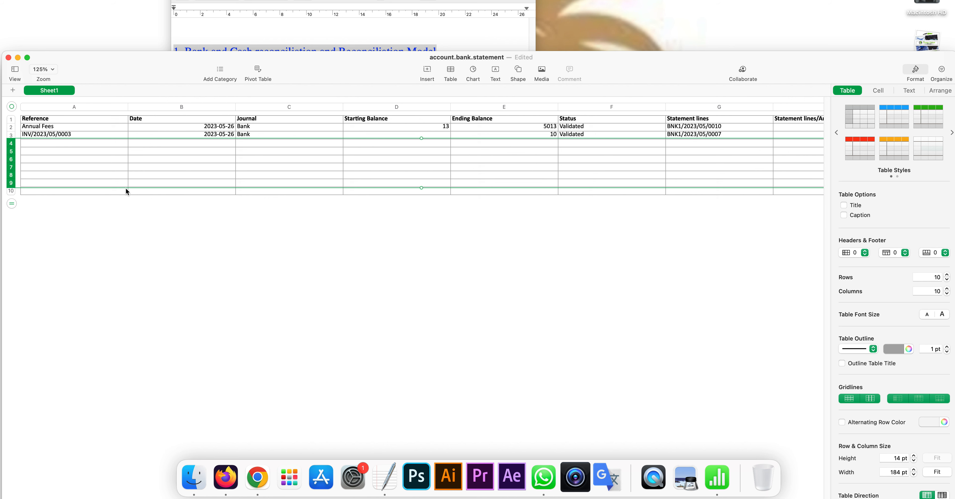
{"action": "left_click", "coordinate": [111, 183]}
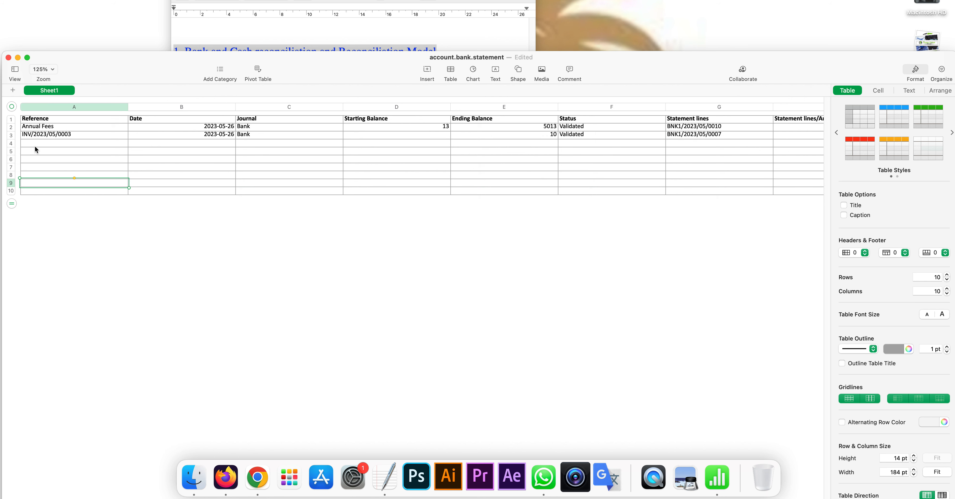
- Duplicate the INV/2023/05/0003 statement from row 3 into rows 4 and 5
{"action": "left_click", "coordinate": [11, 128]}
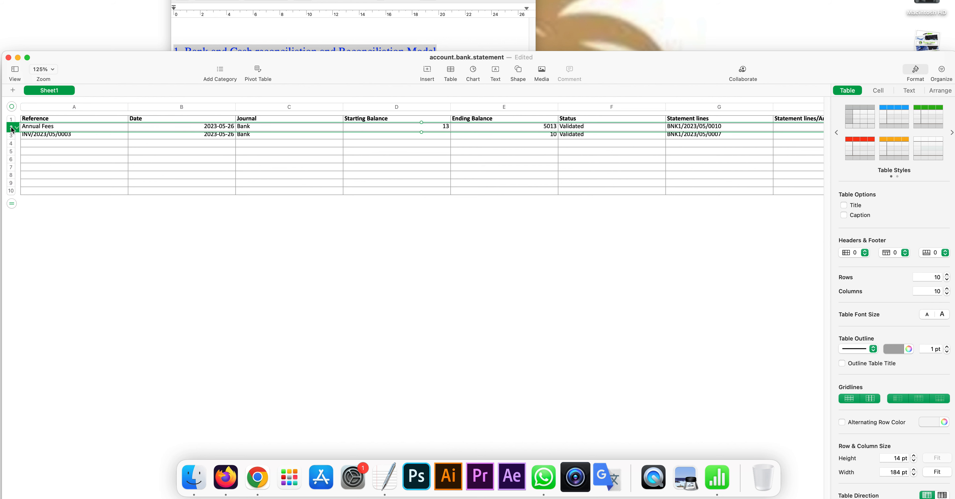
{"action": "left_click", "coordinate": [11, 136]}
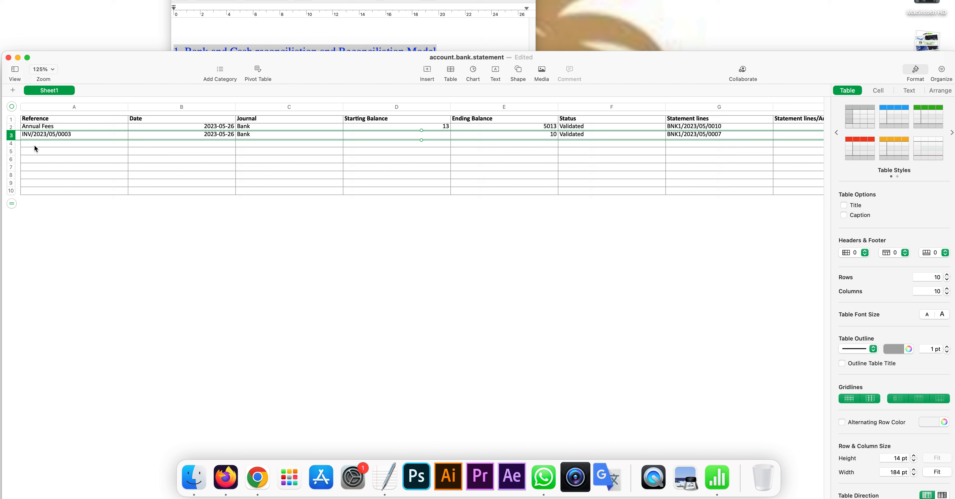
{"action": "left_click", "coordinate": [13, 143]}
{"action": "key", "text": "super+v"}
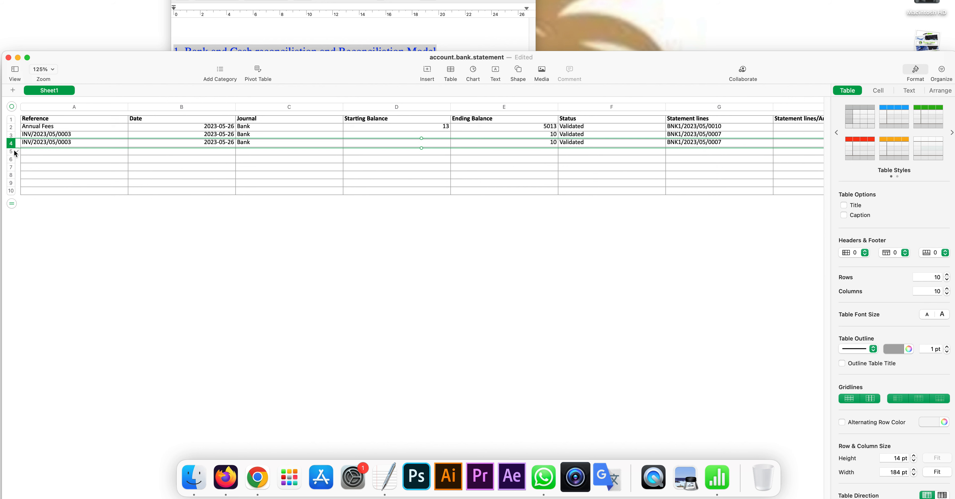
{"action": "left_click", "coordinate": [13, 151]}
{"action": "key", "text": "super+v"}
{"action": "left_click", "coordinate": [77, 174]}
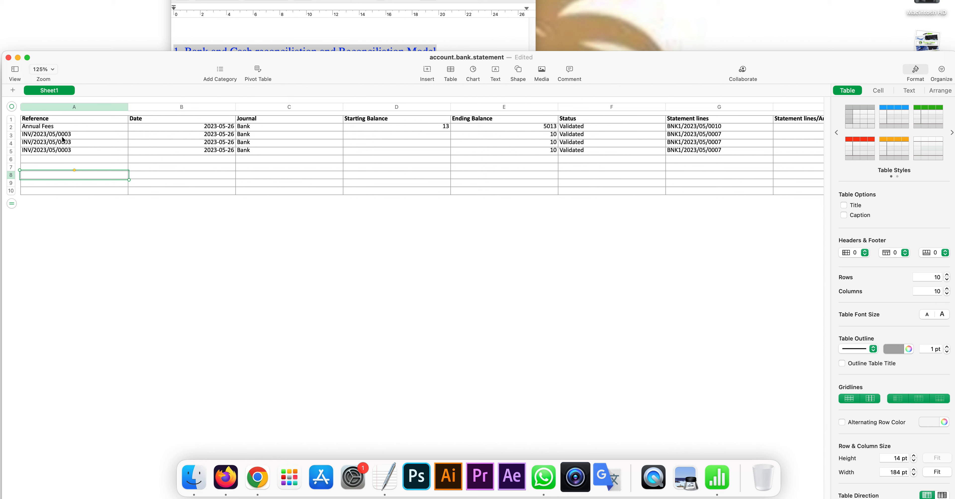
- Switch to Firefox, close the export dialog and copy the Bank journal's 5,128.00 balance from the Accounting Dashboard
{"action": "left_click", "coordinate": [225, 477]}
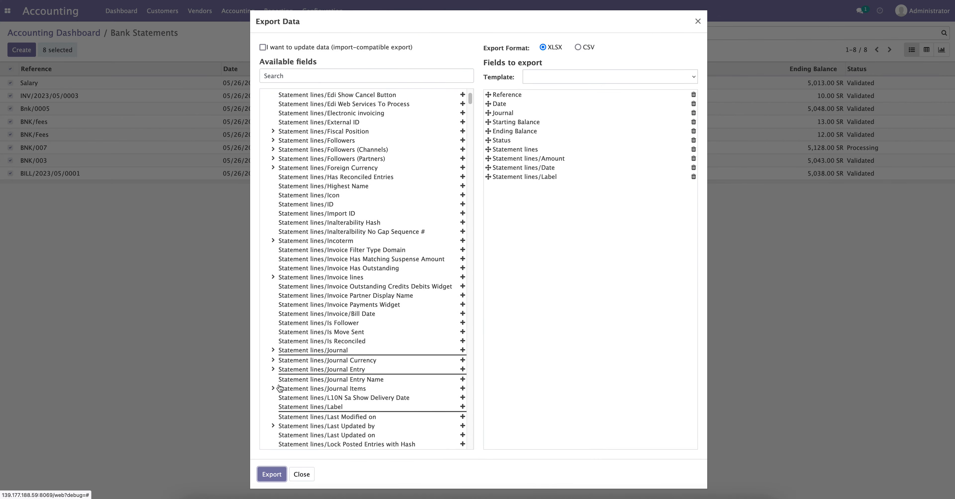
{"action": "left_click", "coordinate": [697, 21]}
{"action": "left_click", "coordinate": [72, 34]}
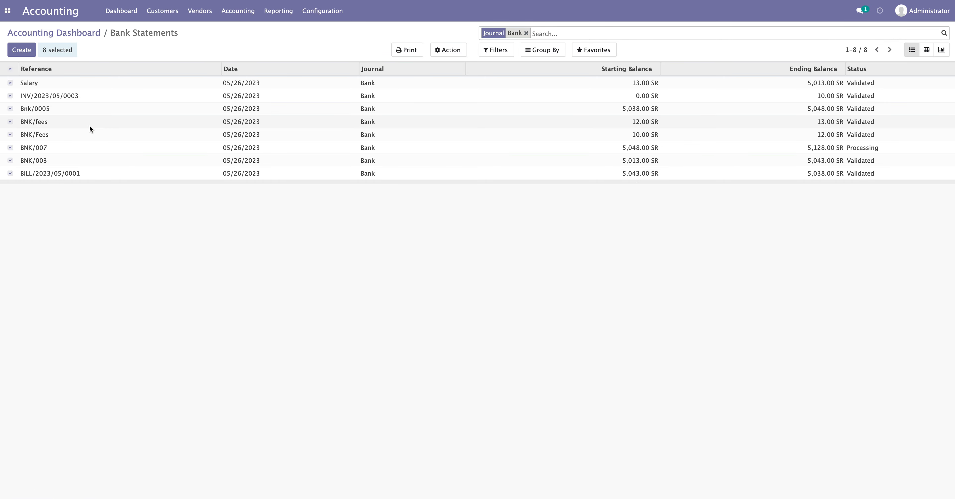
{"action": "double_click", "coordinate": [919, 195]}
{"action": "key", "text": "cmd+c"}
{"action": "right_click", "coordinate": [923, 197]}
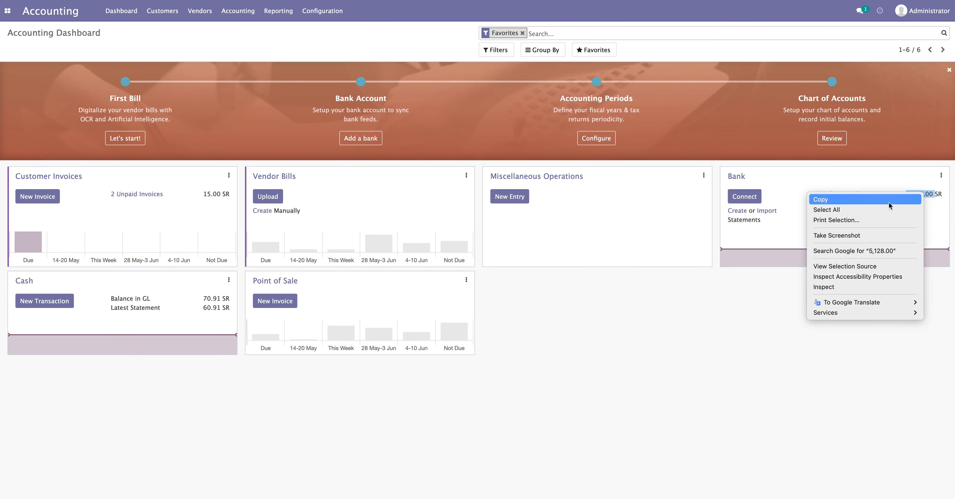
{"action": "left_click", "coordinate": [827, 198]}
- Switch back to the account.bank.statement spreadsheet and paste 5,128.00 as the starting balance of the Annual Fees statement in row 2
{"action": "key", "text": "ctrl+Up"}
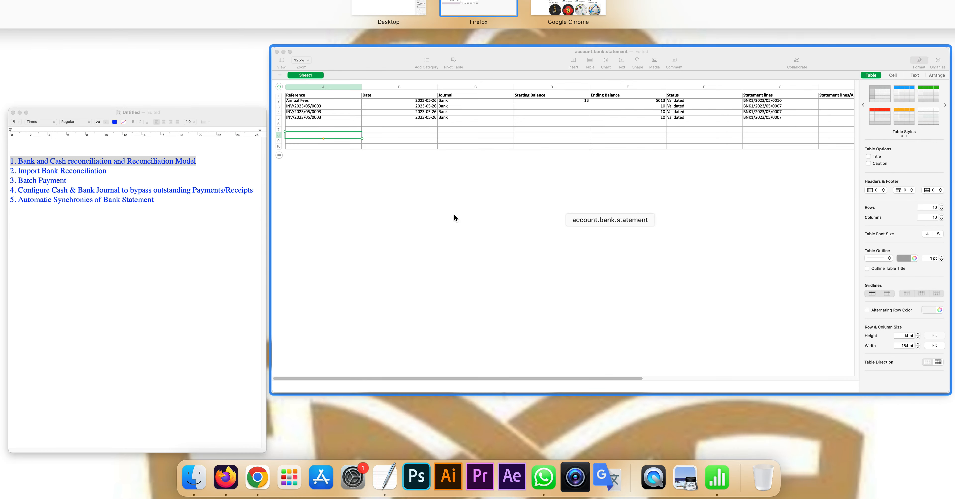
{"action": "left_click", "coordinate": [454, 213]}
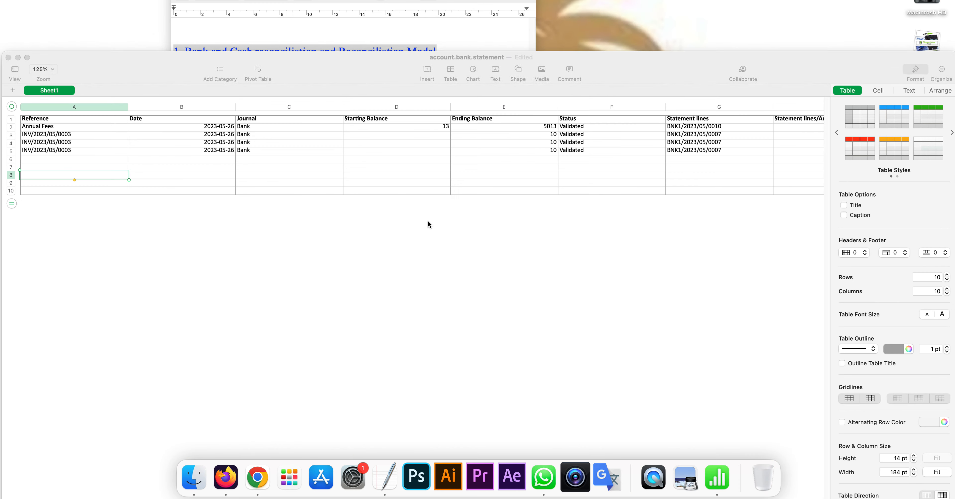
{"action": "left_click", "coordinate": [434, 127]}
{"action": "double_click", "coordinate": [434, 128]}
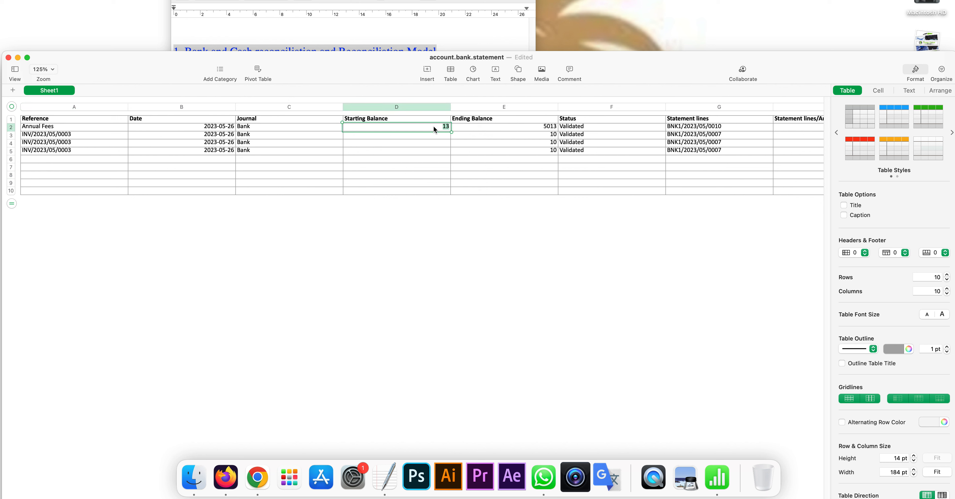
{"action": "key", "text": "cmd+v"}
{"action": "left_click", "coordinate": [431, 166]}
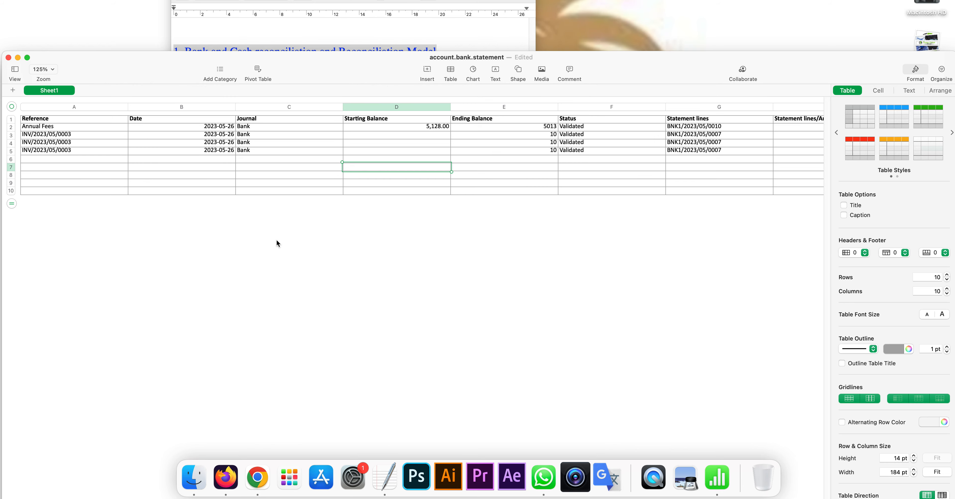
{"action": "left_click", "coordinate": [517, 292]}
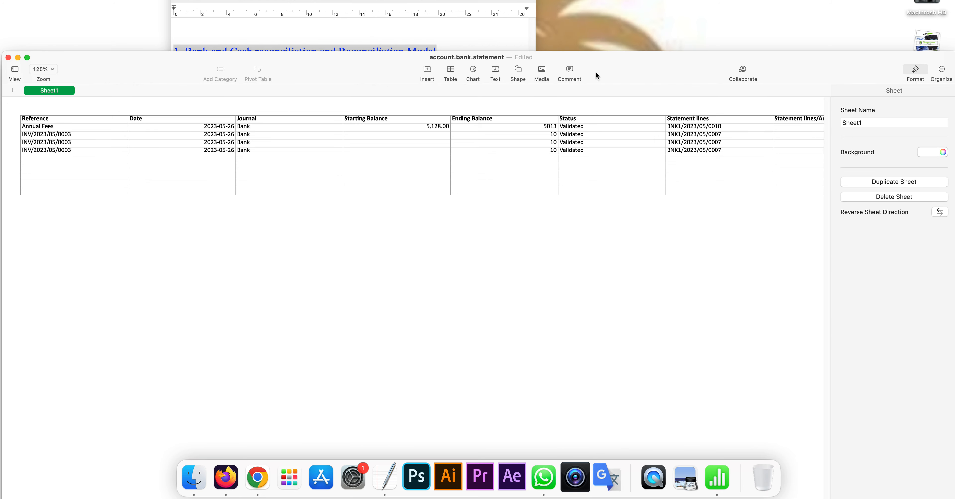
- Set the statement line amounts in rows 2 to 5 to 100, 200, 100 and 300
{"action": "left_click_drag", "start_coordinate": [606, 55], "coordinate": [635, 35]}
{"action": "left_click_drag", "start_coordinate": [520, 378], "coordinate": [714, 375]}
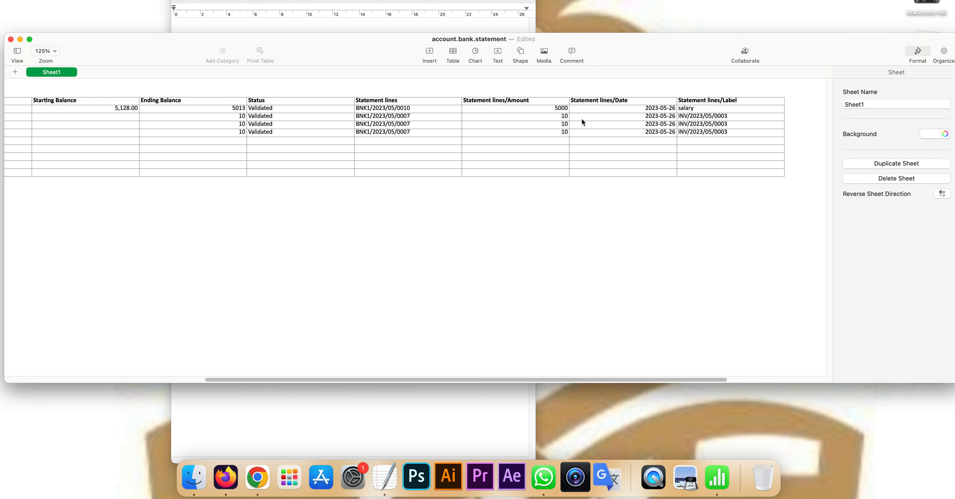
{"action": "left_click", "coordinate": [558, 108]}
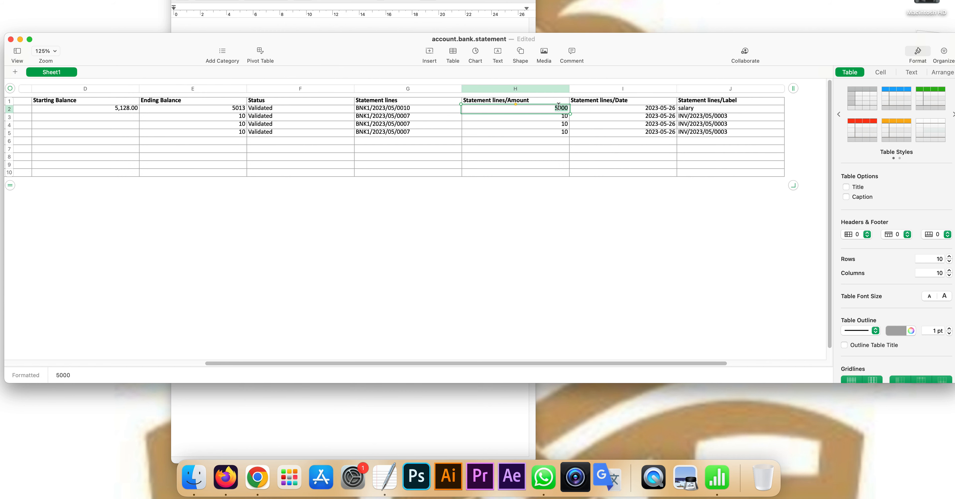
{"action": "type", "text": "100"}
{"action": "double_click", "coordinate": [560, 120]}
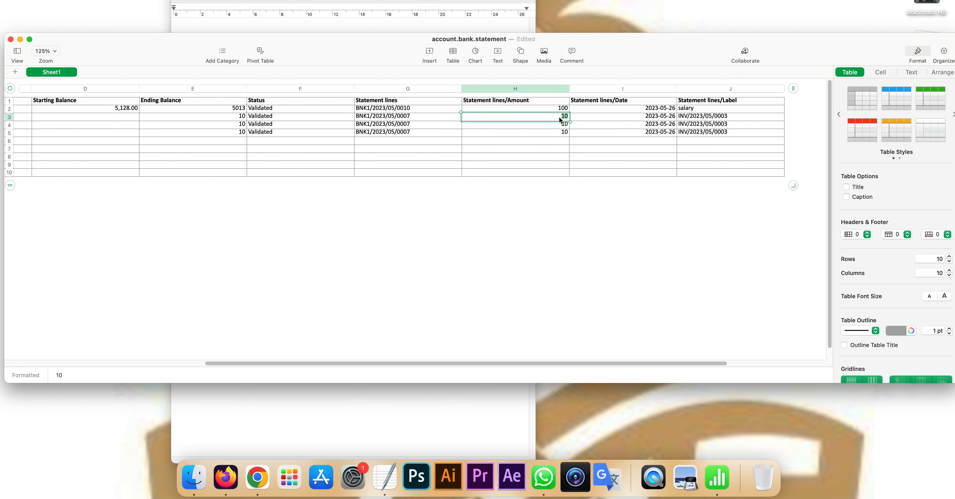
{"action": "type", "text": "200"}
{"action": "double_click", "coordinate": [559, 126]}
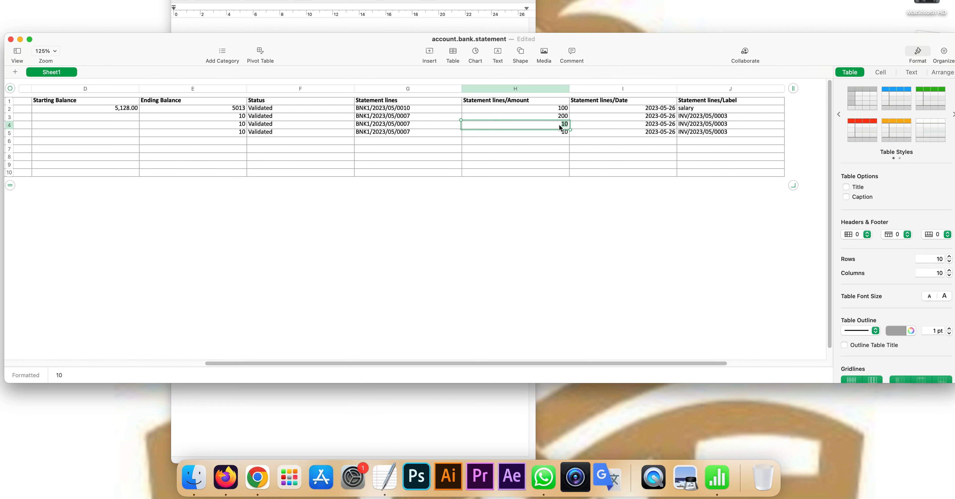
{"action": "type", "text": "100"}
{"action": "double_click", "coordinate": [562, 132]}
{"action": "type", "text": "300"}
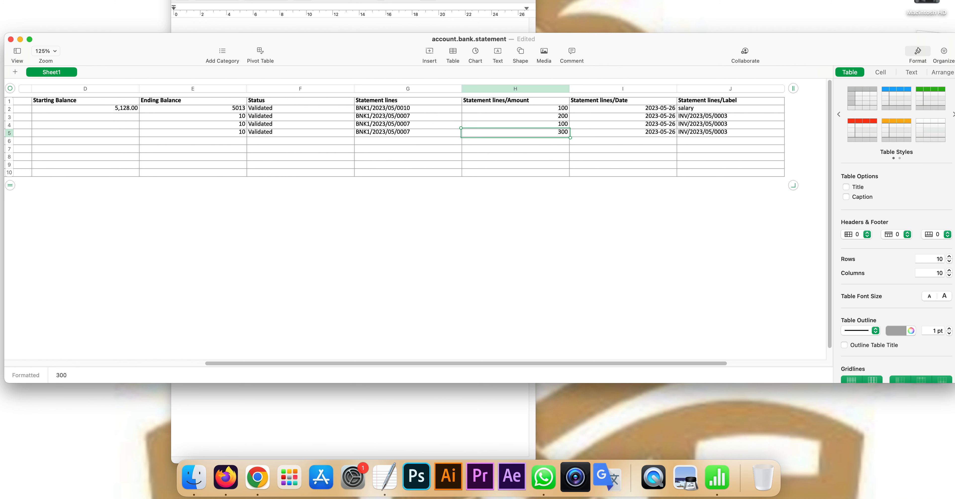
- Change the statement line dates in rows 2 and 3 to 2023-05-27 and 2023-05-28
{"action": "left_click", "coordinate": [624, 149]}
{"action": "left_click", "coordinate": [673, 110]}
{"action": "double_click", "coordinate": [674, 109]}
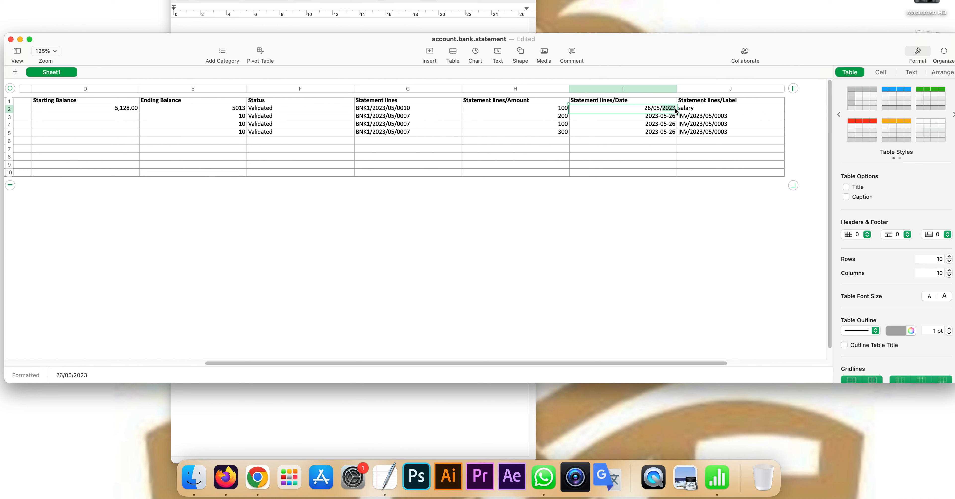
{"action": "left_click", "coordinate": [651, 108]}
{"action": "key", "text": "BackSpace"}
{"action": "type", "text": "7"}
{"action": "key", "text": "Return"}
{"action": "double_click", "coordinate": [655, 116]}
{"action": "left_click", "coordinate": [653, 117]}
{"action": "key", "text": "BackSpace"}
{"action": "type", "text": "8"}
{"action": "key", "text": "Return"}
- Change the statement line dates in rows 4 and 5 to 2023-05-29 and 2023-05-30
{"action": "double_click", "coordinate": [652, 123]}
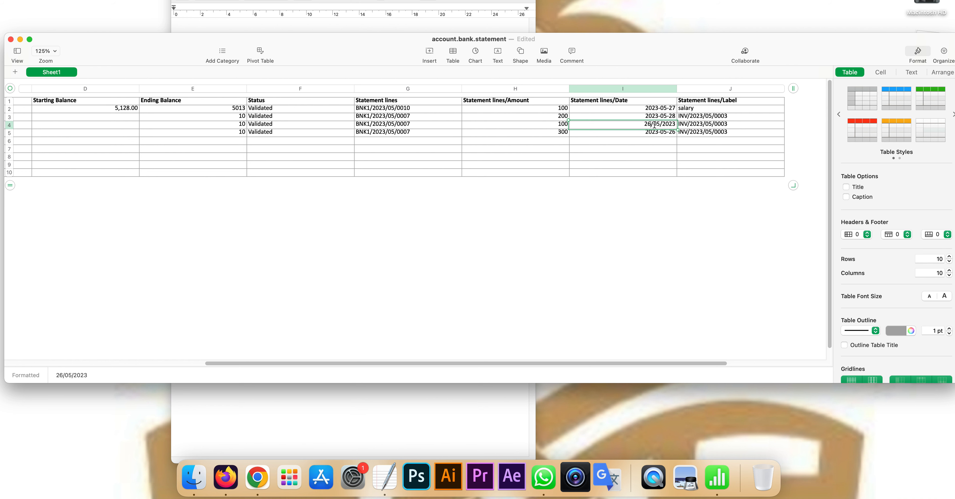
{"action": "key", "text": "BackSpace"}
{"action": "type", "text": "9"}
{"action": "key", "text": "Return"}
{"action": "double_click", "coordinate": [651, 133]}
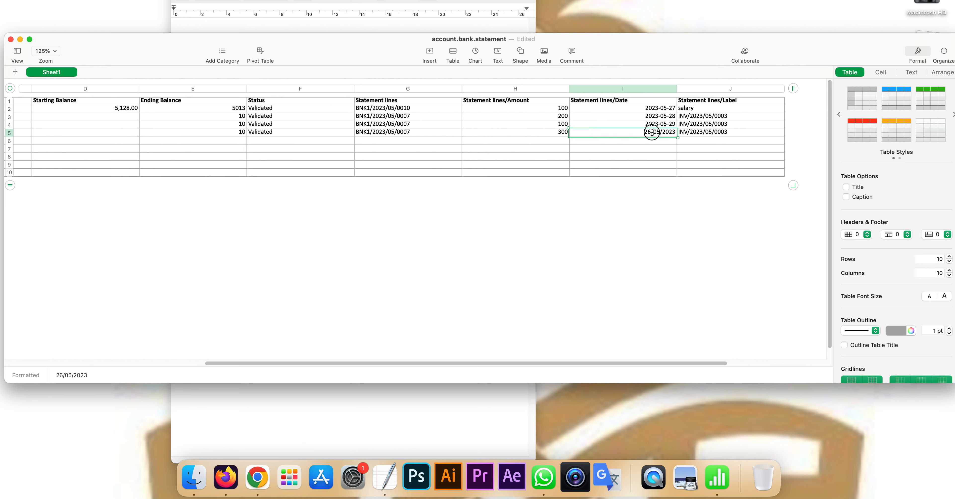
{"action": "key", "text": "BackSpace"}
{"action": "key", "text": "BackSpace"}
{"action": "type", "text": "30"}
- Change the statement line labels in rows 3 to 5 to INV/2023/05/0004, INV/2023/05/0007 and INV/2023/05/0009
{"action": "left_click", "coordinate": [740, 125]}
{"action": "left_click", "coordinate": [729, 116]}
{"action": "left_click", "coordinate": [730, 112]}
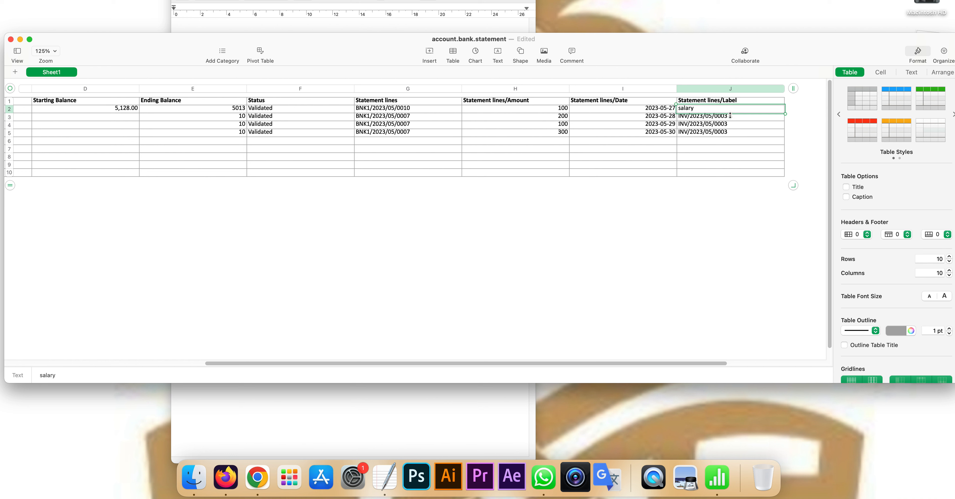
{"action": "left_click", "coordinate": [730, 116]}
{"action": "key", "text": "BackSpace"}
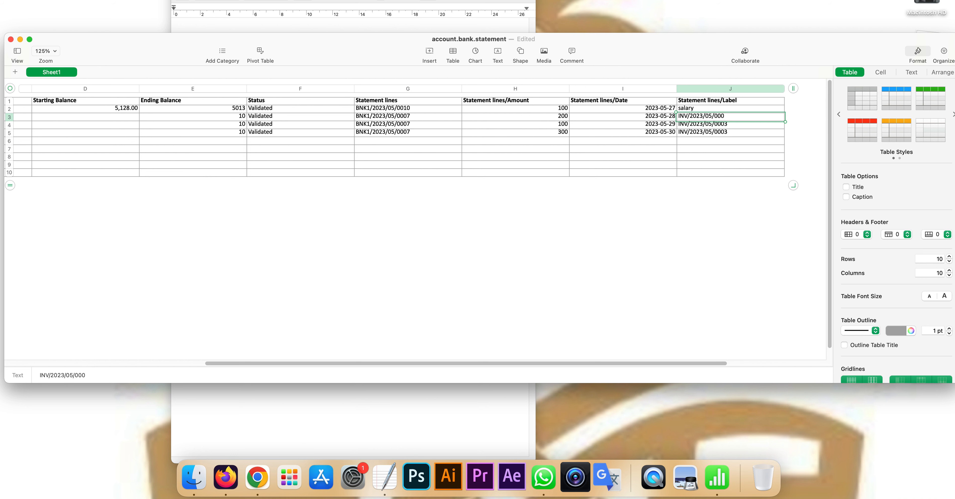
{"action": "type", "text": "4"}
{"action": "left_click", "coordinate": [729, 124]}
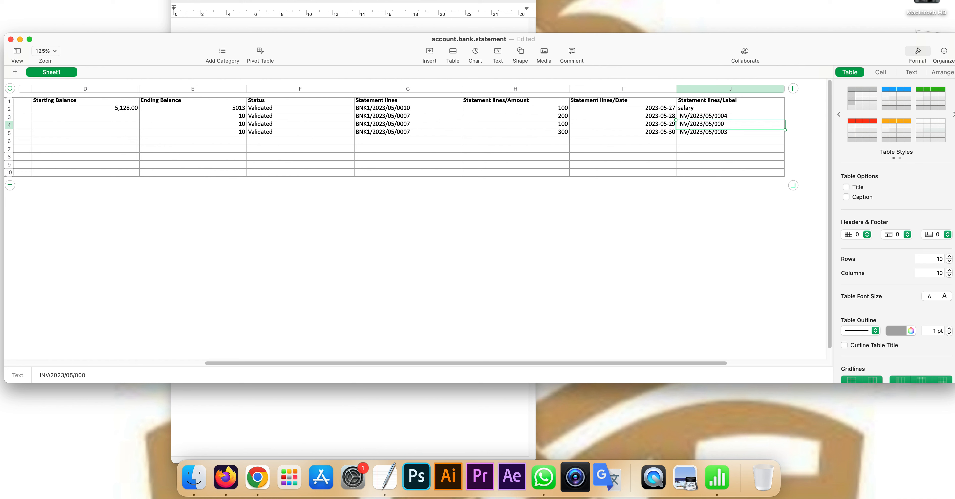
{"action": "left_click", "coordinate": [731, 133]}
{"action": "key", "text": "BackSpace"}
{"action": "type", "text": "9"}
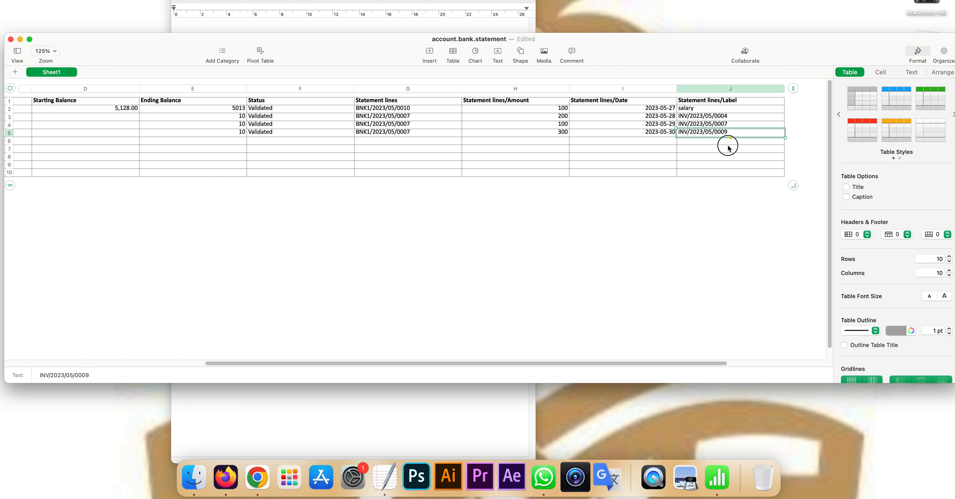
{"action": "left_click", "coordinate": [728, 148]}
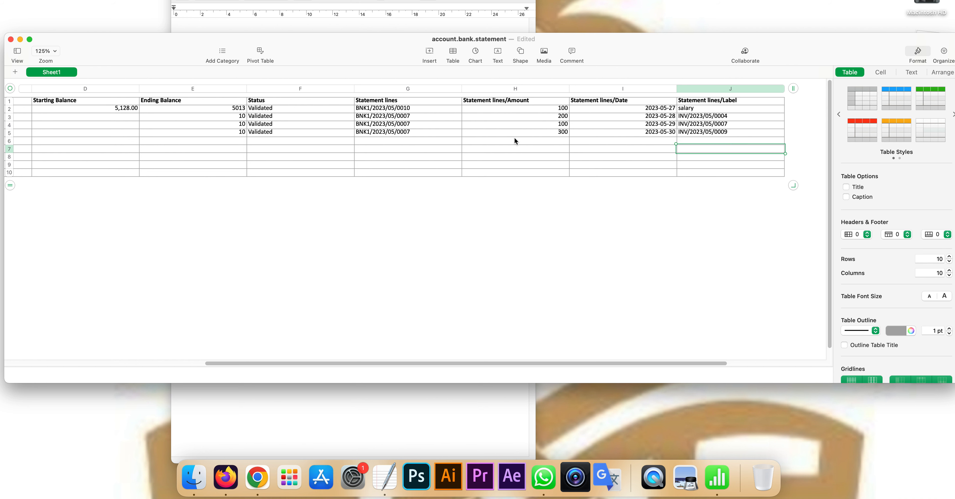
- Change the Statement lines numbers in rows 2 and 3 to BNK1/2023/05/0014 and BNK1/2023/05/0006
{"action": "left_click_drag", "start_coordinate": [402, 364], "coordinate": [268, 363]}
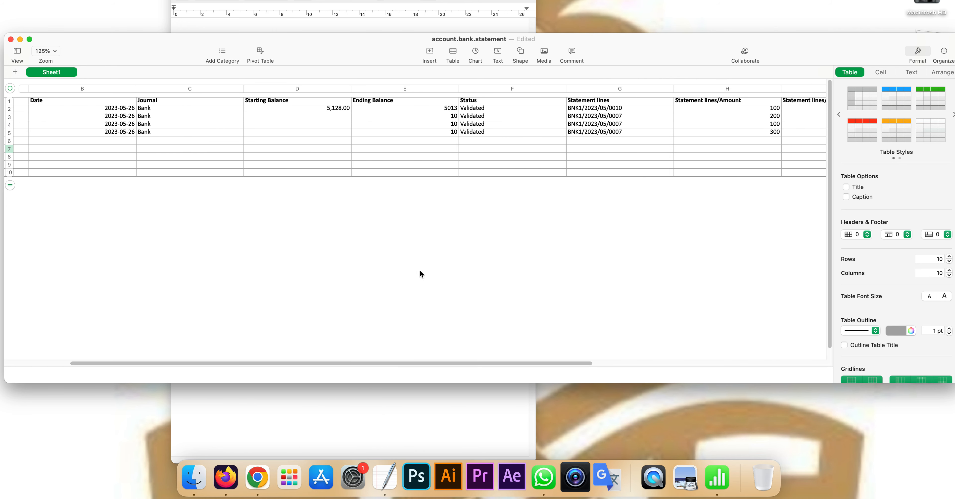
{"action": "left_click", "coordinate": [633, 108]}
{"action": "left_click", "coordinate": [625, 108]}
{"action": "key", "text": "BackSpace"}
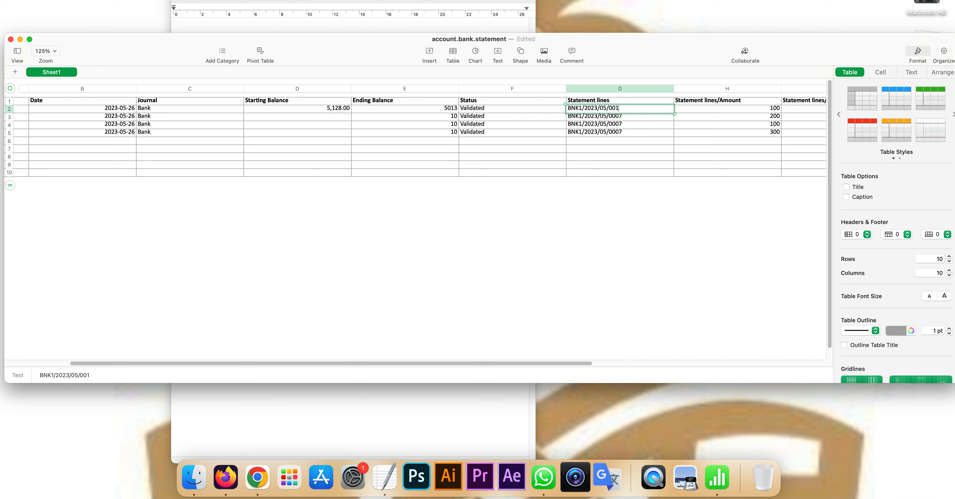
{"action": "left_click", "coordinate": [627, 116]}
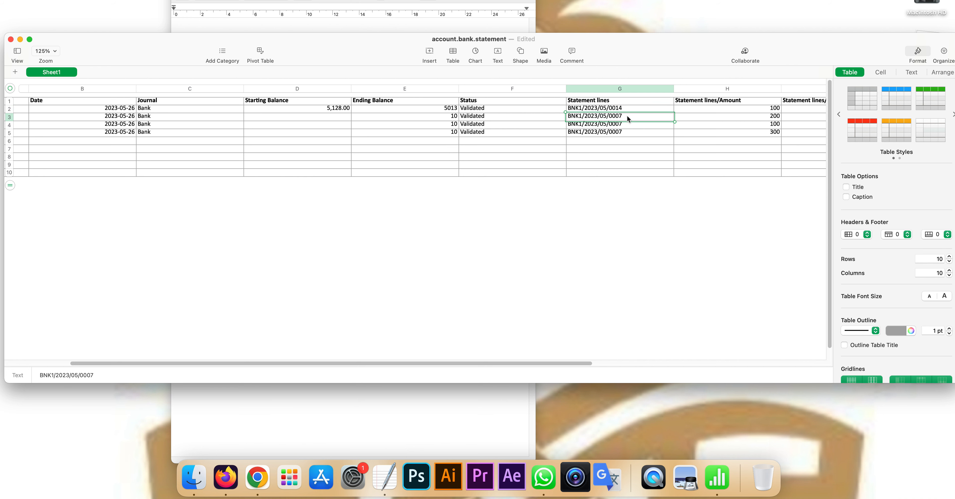
{"action": "left_click", "coordinate": [627, 115]}
{"action": "key", "text": "BackSpace"}
{"action": "type", "text": "6"}
- Change the Statement lines numbers in rows 4 and 5 to BNK1/2023/05/0008 and BNK1/2023/05/0009
{"action": "left_click", "coordinate": [627, 125]}
{"action": "left_click", "coordinate": [626, 126]}
{"action": "key", "text": "BackSpace"}
{"action": "type", "text": "8"}
{"action": "left_click", "coordinate": [627, 131]}
{"action": "left_click", "coordinate": [628, 131]}
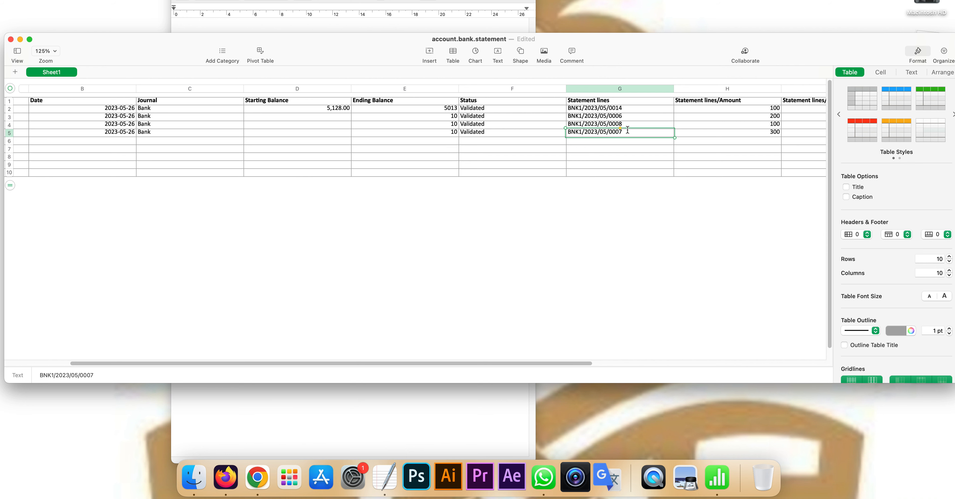
{"action": "type", "text": "9"}
{"action": "left_click", "coordinate": [628, 128]}
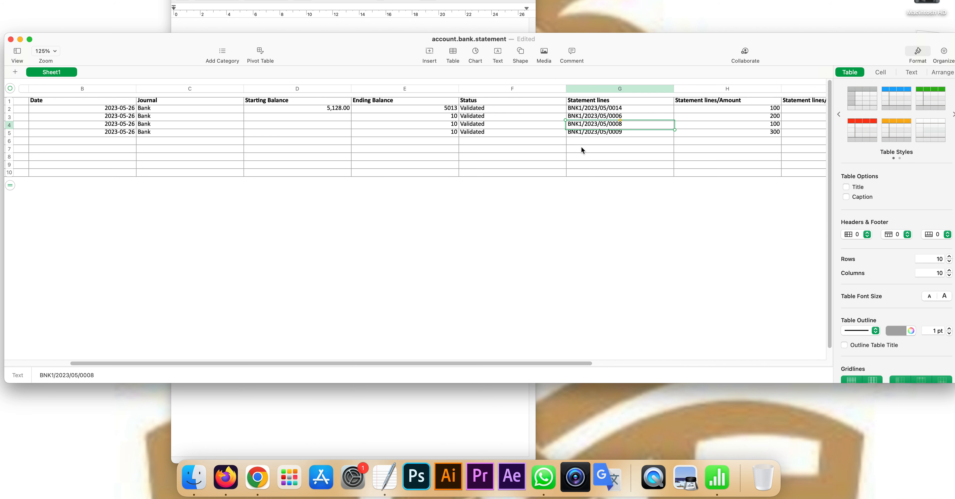
- Set the ending balance of row 2 to 5228 and the starting balance of row 3 to 5,128.00
{"action": "left_click_drag", "start_coordinate": [409, 363], "coordinate": [338, 363]}
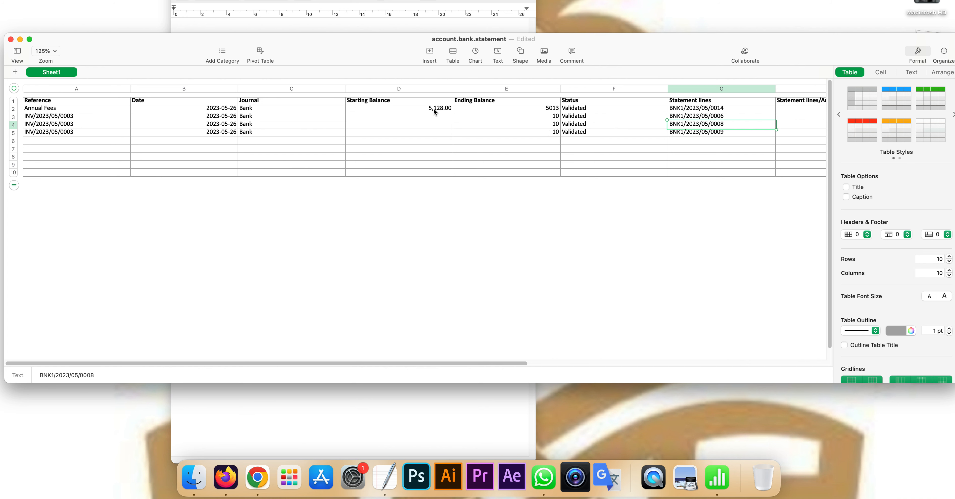
{"action": "left_click_drag", "start_coordinate": [521, 365], "coordinate": [599, 366]}
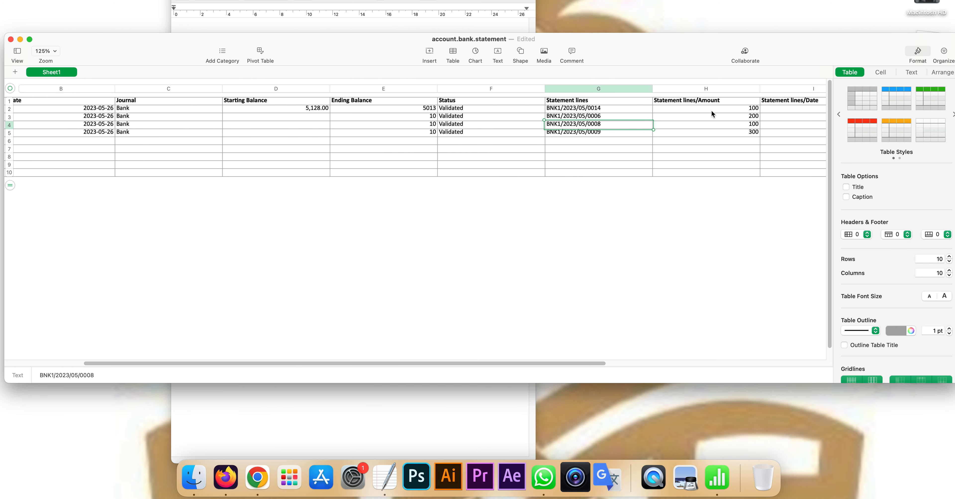
{"action": "left_click", "coordinate": [393, 108]}
{"action": "double_click", "coordinate": [393, 109]}
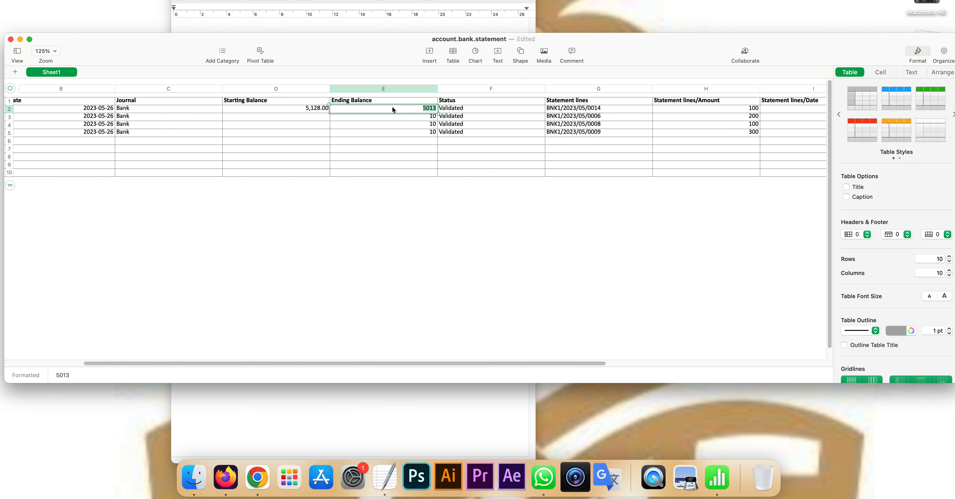
{"action": "type", "text": "5228"}
{"action": "left_click", "coordinate": [319, 117]}
{"action": "type", "text": "5,128.00"}
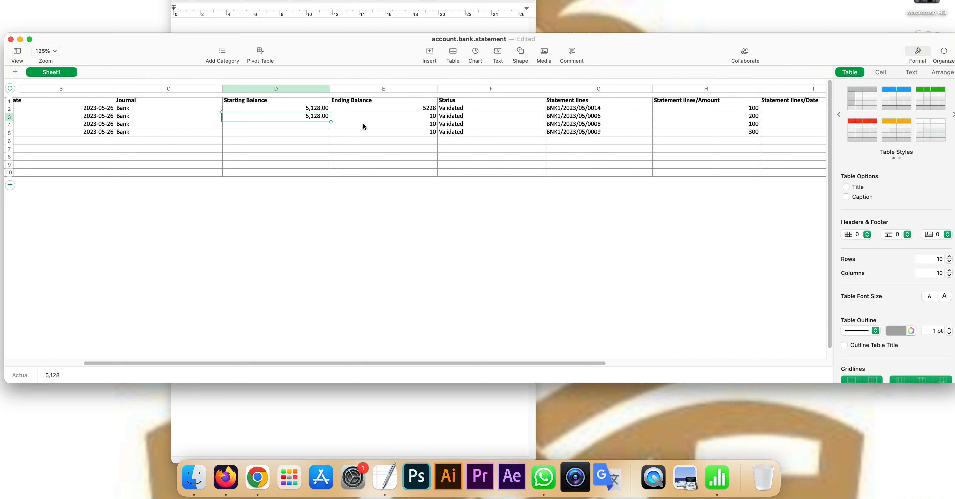
- Set the ending balance of row 3 to 5328
{"action": "left_click", "coordinate": [743, 116]}
{"action": "left_click", "coordinate": [378, 118]}
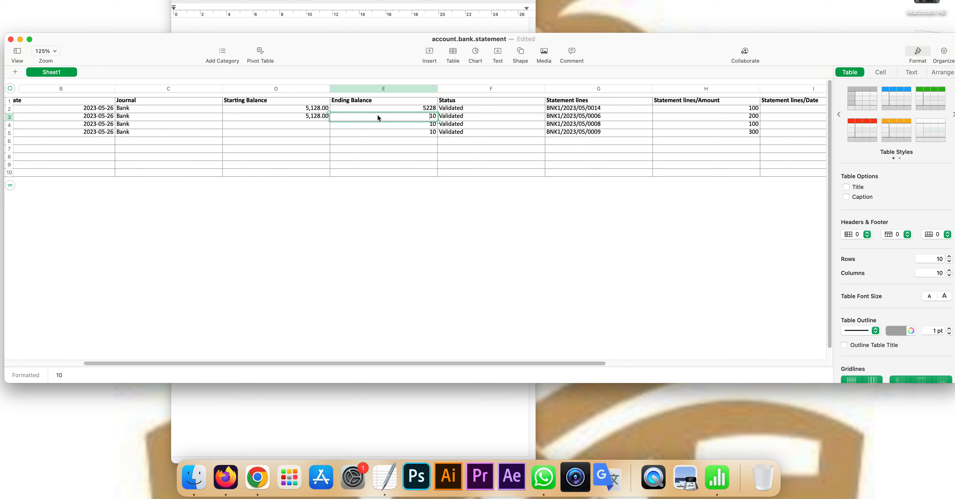
{"action": "double_click", "coordinate": [352, 117]}
{"action": "type", "text": "5328"}
- Set the starting balance of row 4 to 5,128.00
{"action": "left_click", "coordinate": [311, 124]}
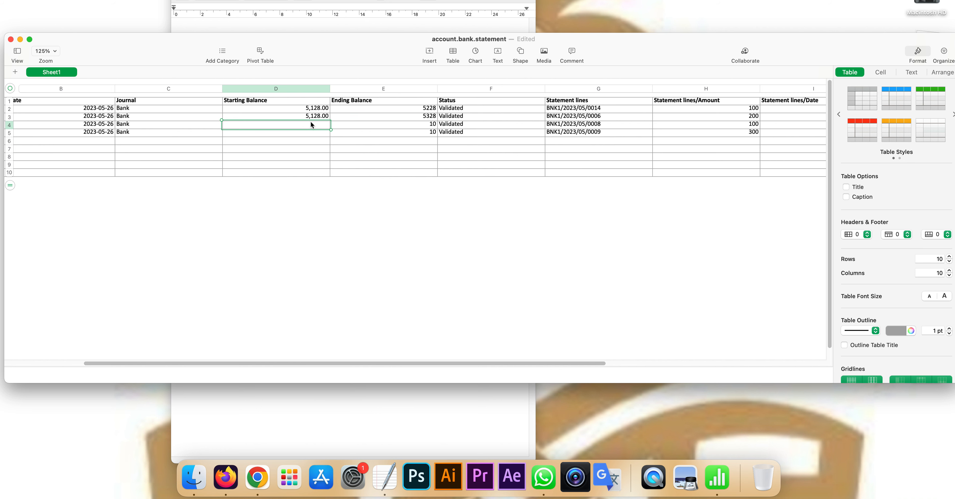
{"action": "type", "text": "5,128.00"}
{"action": "left_click", "coordinate": [756, 124]}
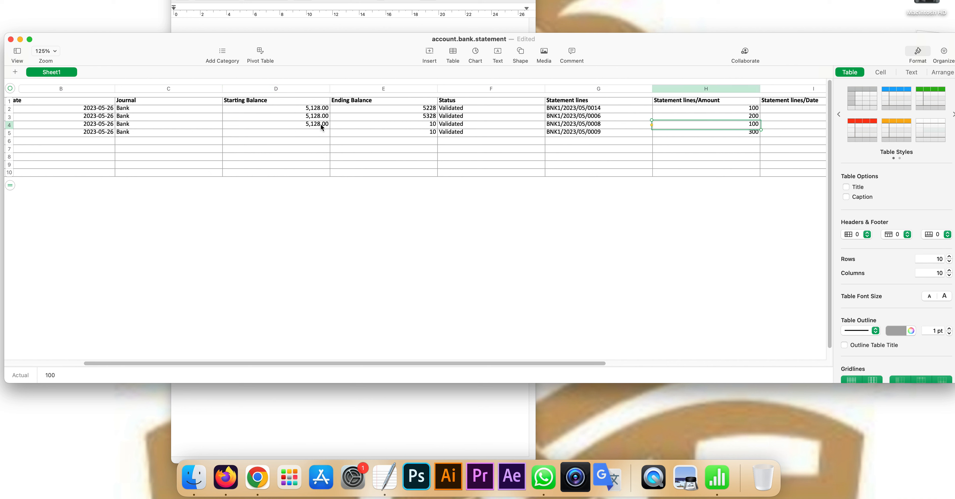
{"action": "left_click", "coordinate": [409, 126]}
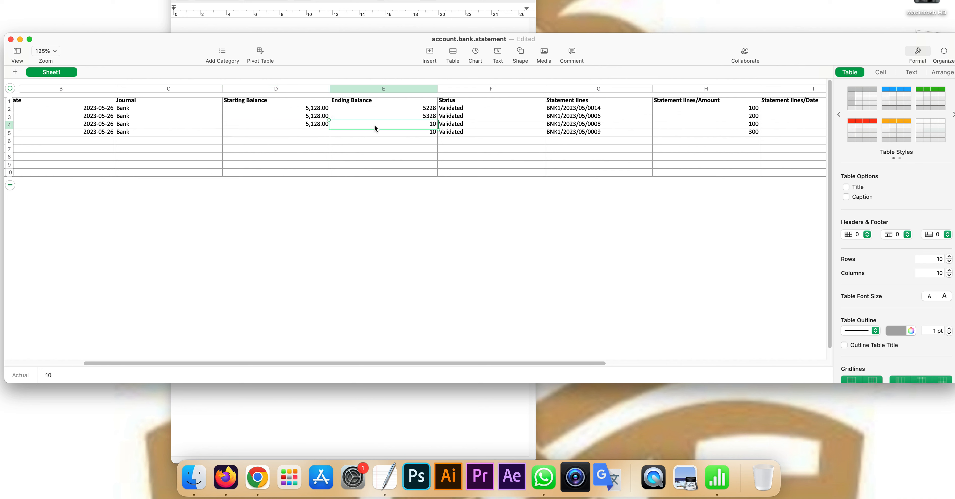
- Set the starting balance of row 4 to 5328 and its ending balance to 5428
{"action": "left_click", "coordinate": [419, 116]}
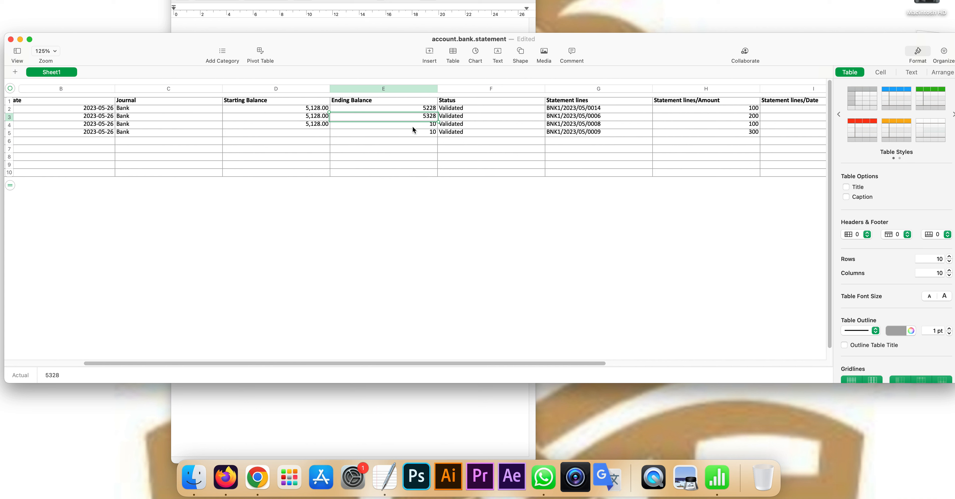
{"action": "left_click", "coordinate": [326, 125]}
{"action": "type", "text": "5328"}
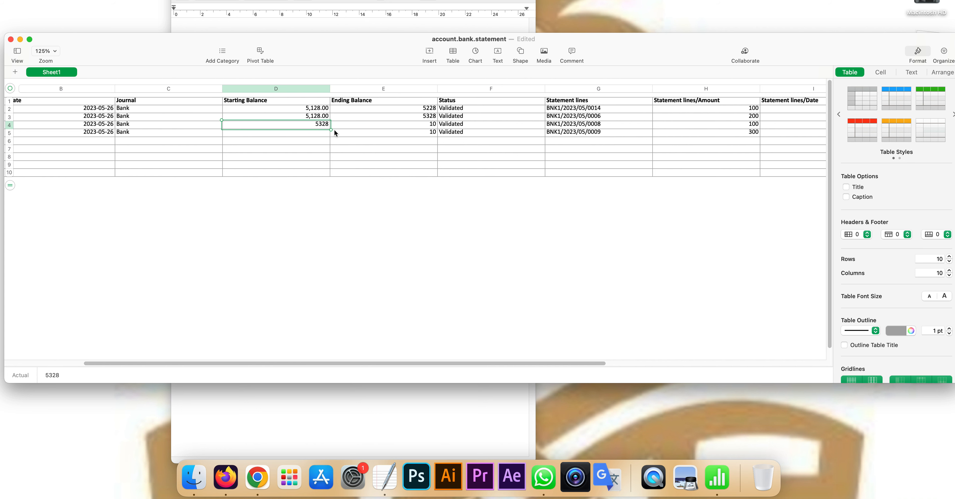
{"action": "left_click", "coordinate": [373, 123]}
{"action": "double_click", "coordinate": [375, 125]}
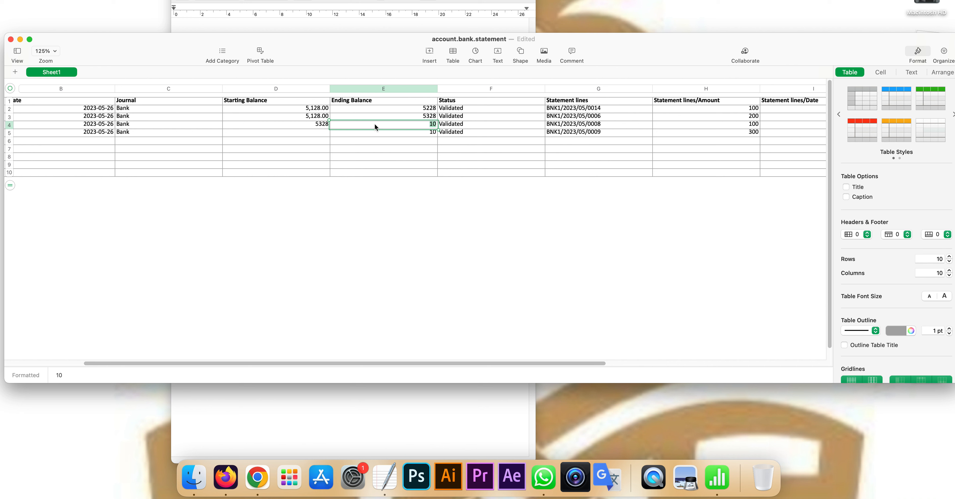
{"action": "type", "text": "543"}
{"action": "key", "text": "BackSpace"}
{"action": "type", "text": "28"}
- Set the starting balance of row 5 to 5428 and its ending balance to 5728
{"action": "left_click", "coordinate": [317, 132]}
{"action": "type", "text": "5328"}
{"action": "left_click", "coordinate": [421, 126]}
{"action": "left_click", "coordinate": [322, 134]}
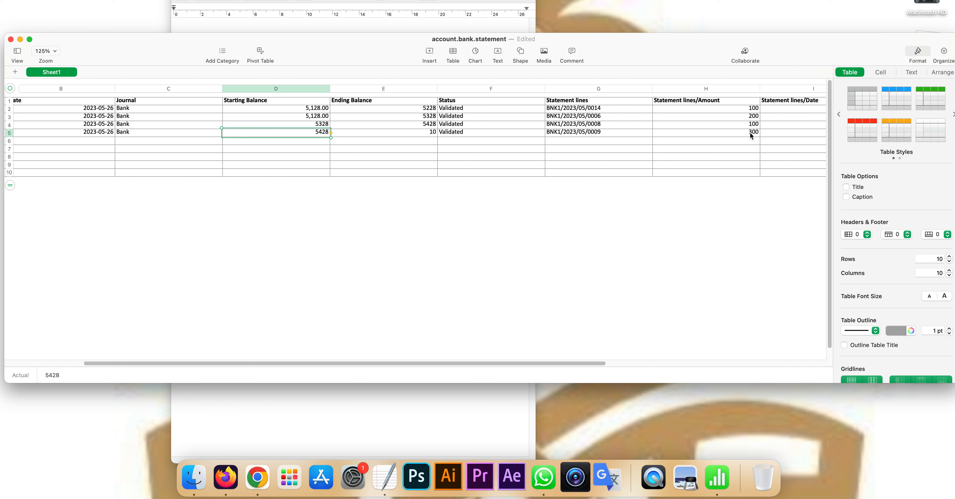
{"action": "left_click", "coordinate": [373, 133]}
{"action": "double_click", "coordinate": [378, 135]}
{"action": "type", "text": "5"}
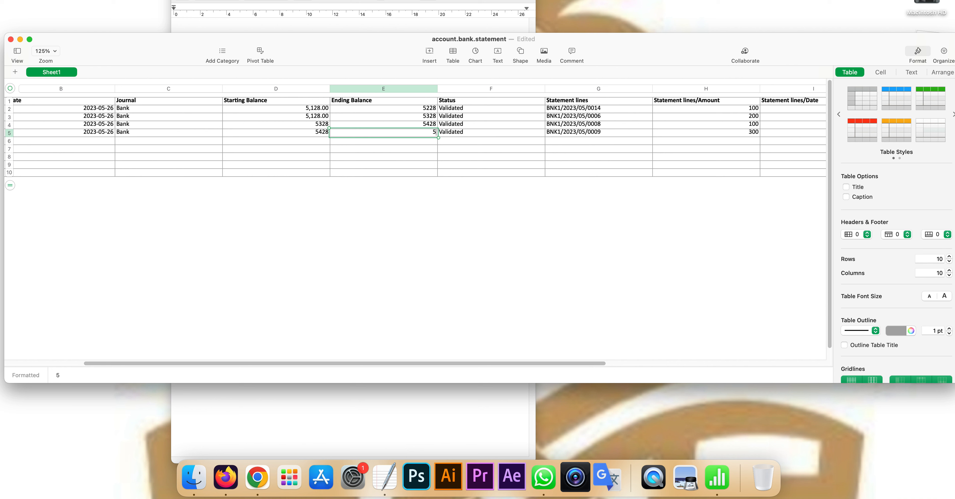
{"action": "type", "text": "728"}
{"action": "left_click", "coordinate": [463, 157]}
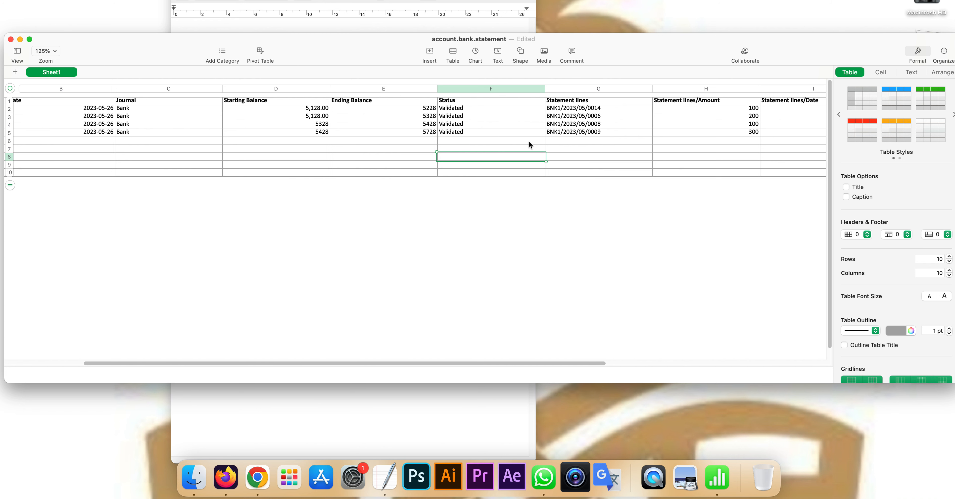
{"action": "left_click", "coordinate": [467, 109]}
{"action": "left_click_drag", "start_coordinate": [467, 109], "coordinate": [469, 131]}
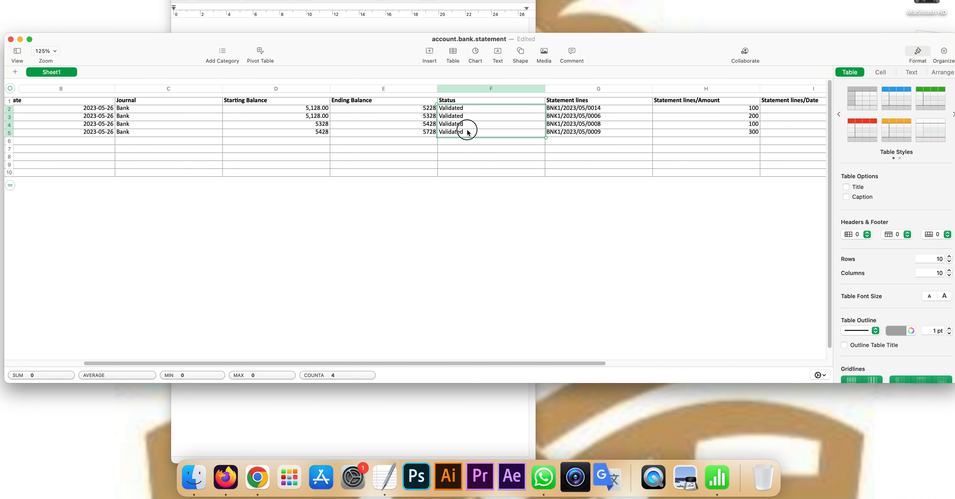
- Set the statement dates of rows 2 and 3 to 2023-05-26 and 2023-05-27
{"action": "left_click_drag", "start_coordinate": [472, 363], "coordinate": [389, 364]}
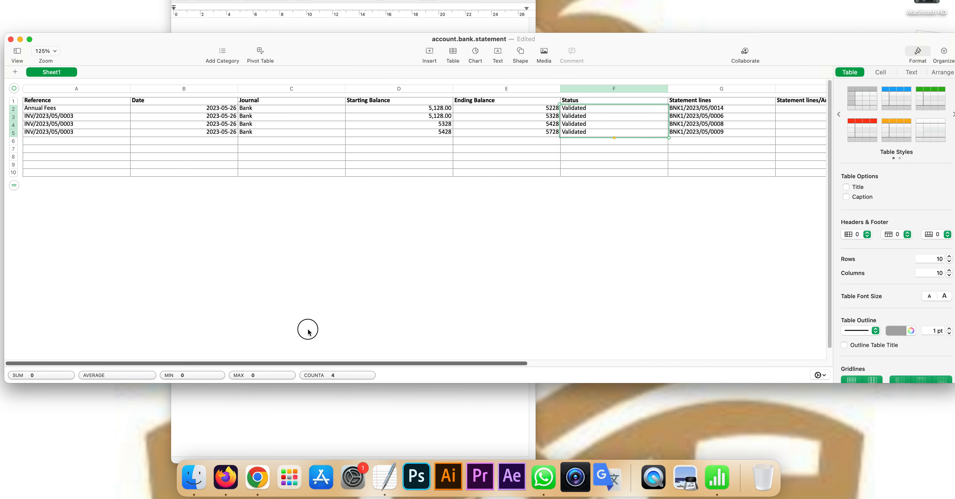
{"action": "double_click", "coordinate": [218, 109]}
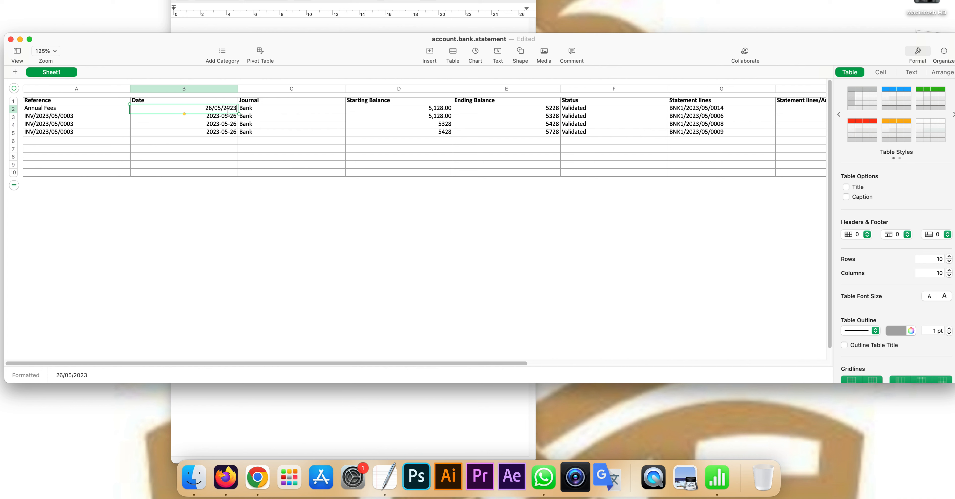
{"action": "left_click", "coordinate": [212, 105]}
{"action": "key", "text": "BackSpace"}
{"action": "type", "text": "6"}
{"action": "left_click", "coordinate": [214, 117]}
{"action": "left_click", "coordinate": [215, 118]}
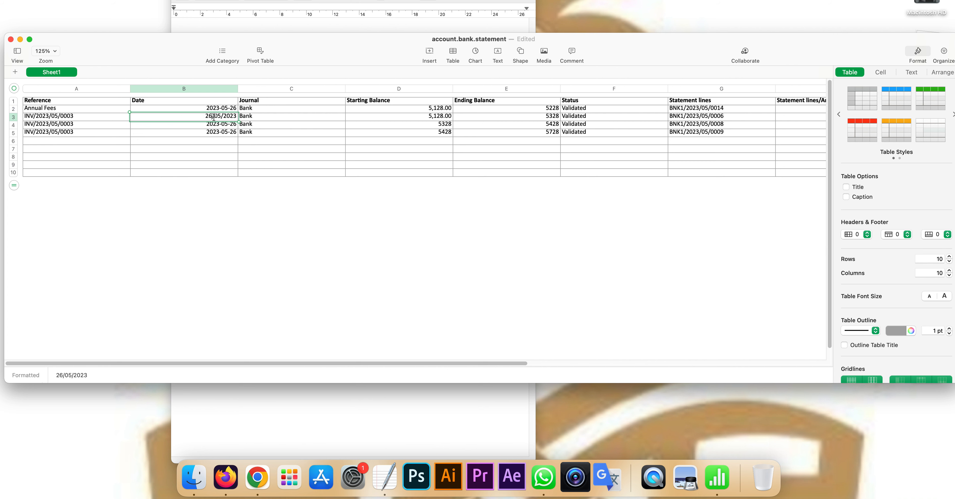
{"action": "key", "text": "BackSpace"}
{"action": "type", "text": "7"}
- Set the statement dates of rows 4 and 5 to 2023-05-29 and 2023-05-30
{"action": "left_click", "coordinate": [216, 127]}
{"action": "double_click", "coordinate": [215, 126]}
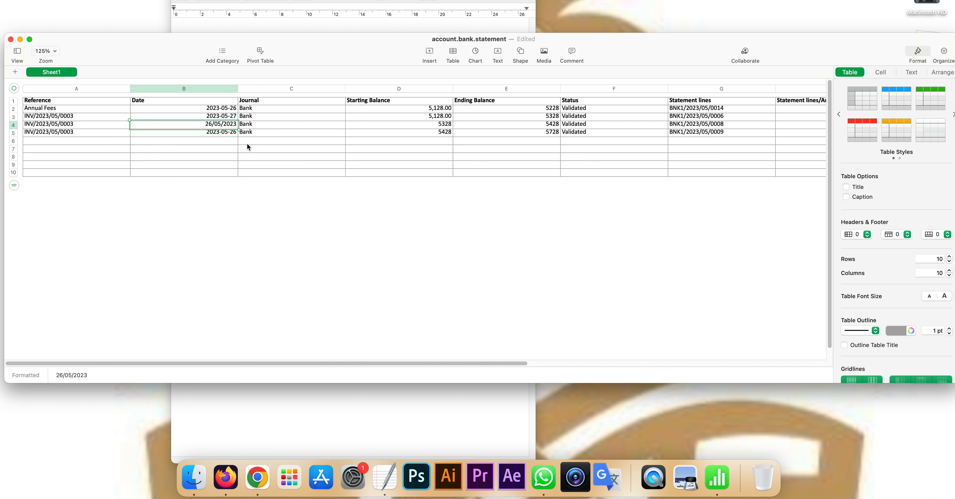
{"action": "key", "text": "BackSpace"}
{"action": "type", "text": "9"}
{"action": "double_click", "coordinate": [213, 132]}
{"action": "key", "text": "BackSpace"}
{"action": "key", "text": "BackSpace"}
{"action": "type", "text": "30"}
{"action": "left_click", "coordinate": [219, 152]}
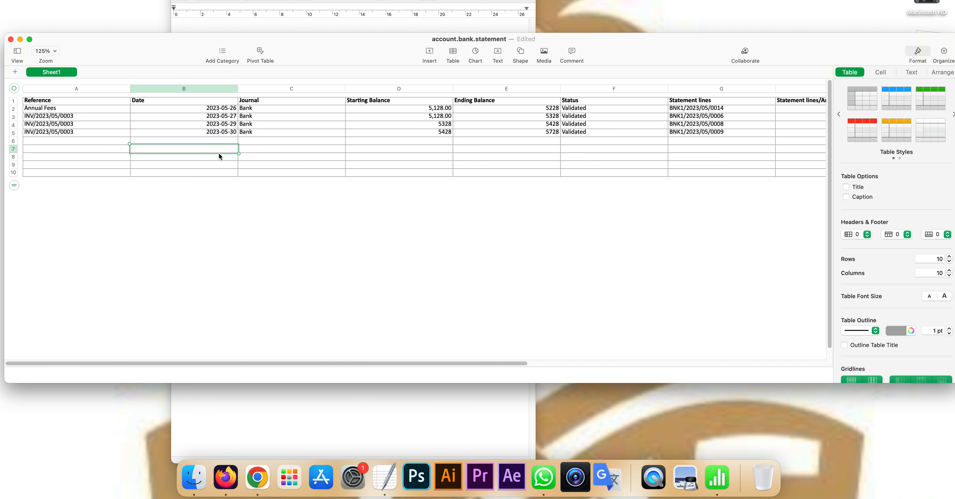
- Change the references of rows 3 to 5 to INV/2023/05/0007, INV/2023/05/0008 and INV/2023/05/0009
{"action": "left_click", "coordinate": [91, 136]}
{"action": "left_click", "coordinate": [97, 115]}
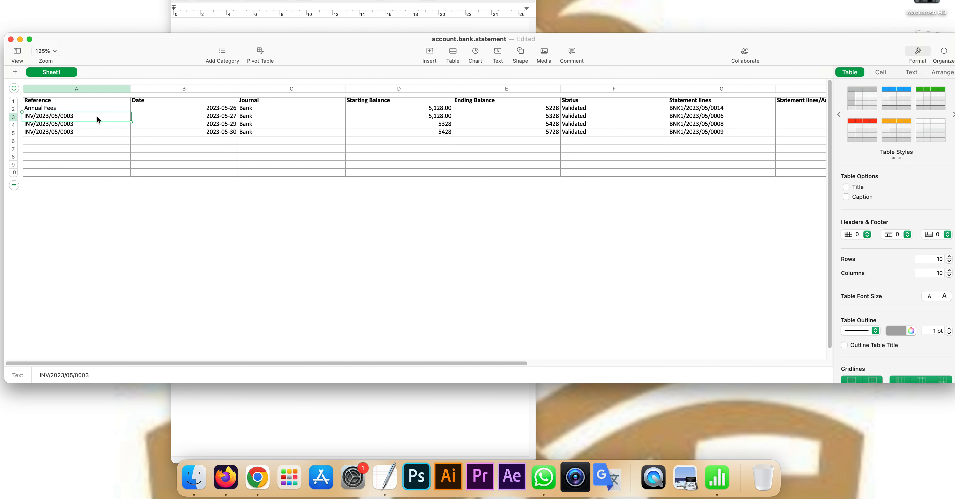
{"action": "key", "text": "BackSpace"}
{"action": "type", "text": "7"}
{"action": "left_click", "coordinate": [101, 126]}
{"action": "double_click", "coordinate": [101, 125]}
{"action": "key", "text": "BackSpace"}
{"action": "type", "text": "8"}
{"action": "left_click", "coordinate": [99, 132]}
{"action": "double_click", "coordinate": [99, 131]}
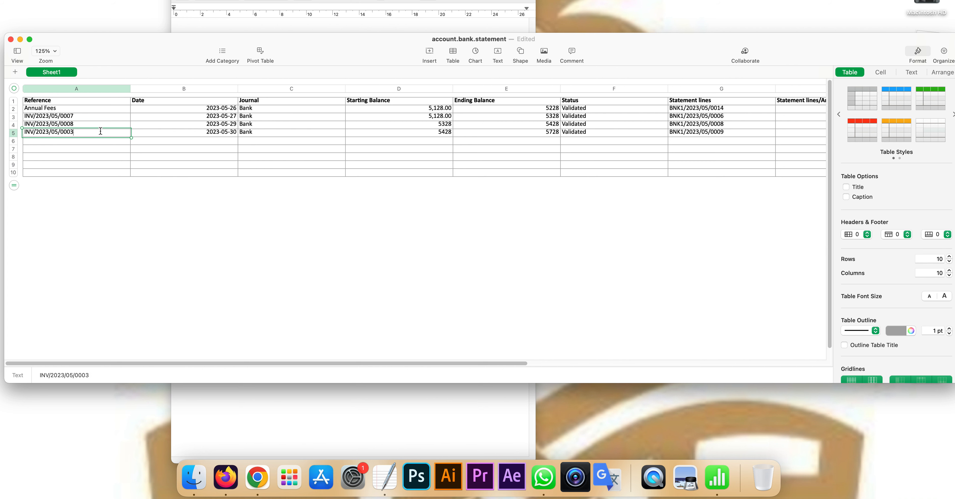
{"action": "key", "text": "BackSpace"}
{"action": "type", "text": "9"}
{"action": "left_click", "coordinate": [199, 234]}
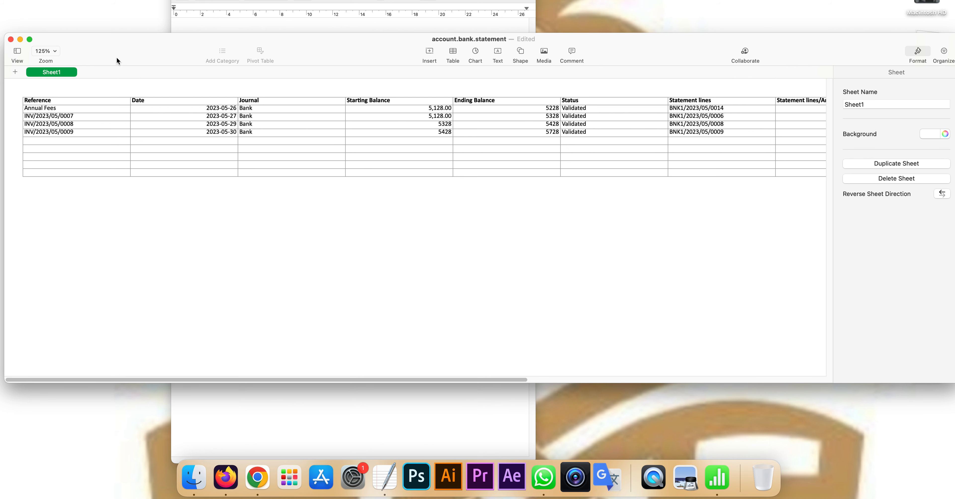
- Export the spreadsheet as an Excel file named account.bank to the Desktop
{"action": "left_click", "coordinate": [65, 0]}
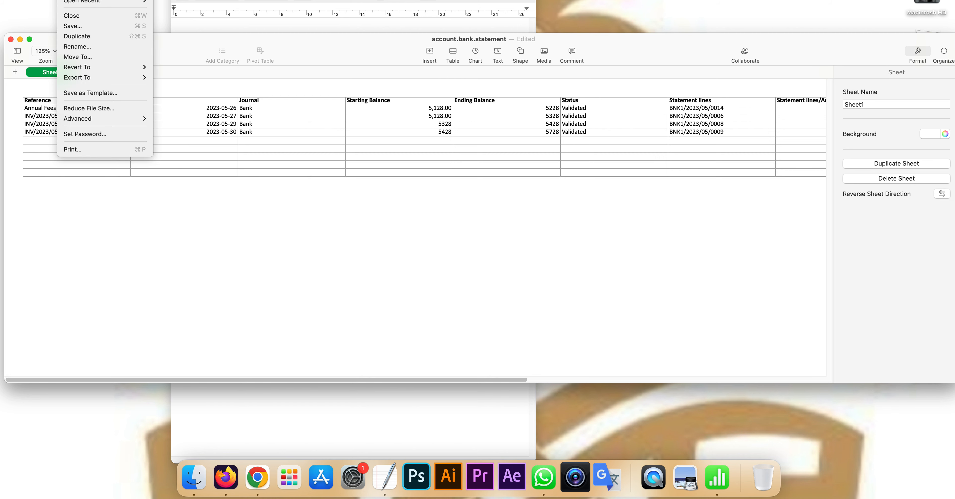
{"action": "mouse_move", "coordinate": [81, 80]}
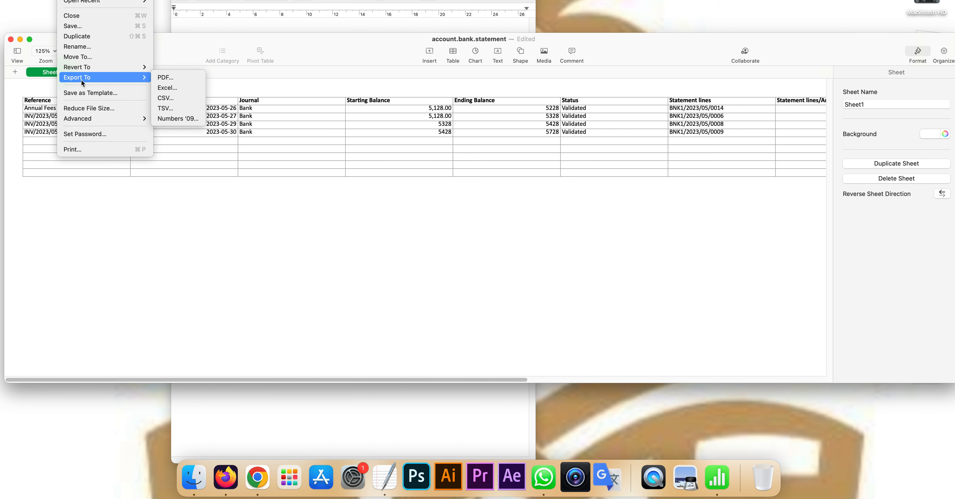
{"action": "left_click", "coordinate": [167, 89]}
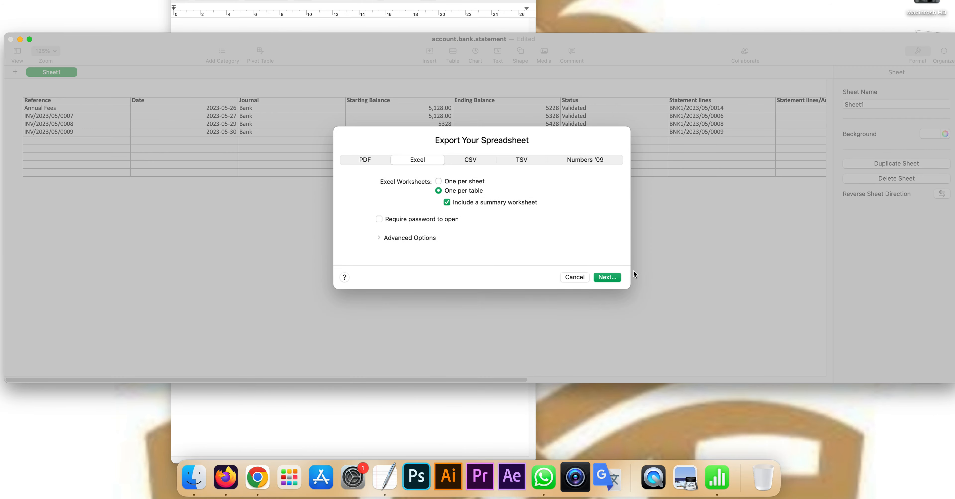
{"action": "left_click", "coordinate": [607, 277]}
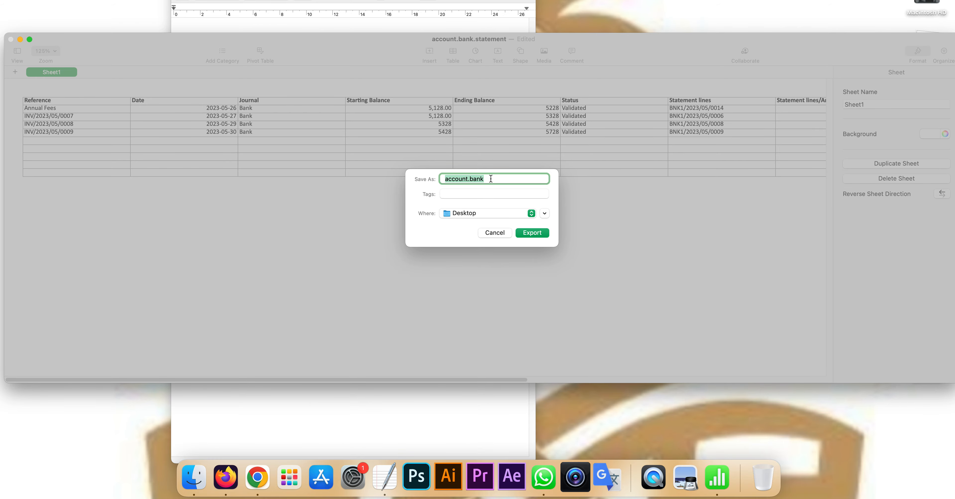
{"action": "left_click", "coordinate": [529, 233]}
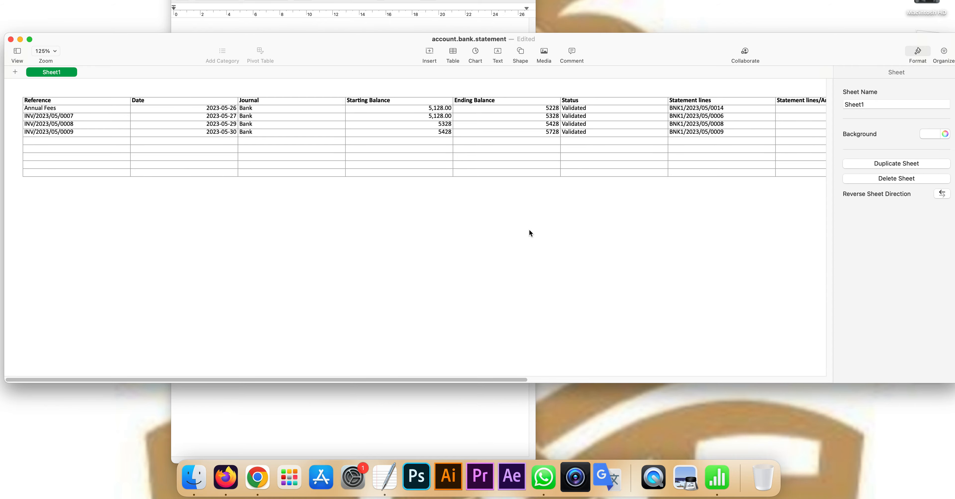
- Switch to Accounting in Firefox and start importing records into the Bank journal's statements
{"action": "left_click", "coordinate": [226, 477]}
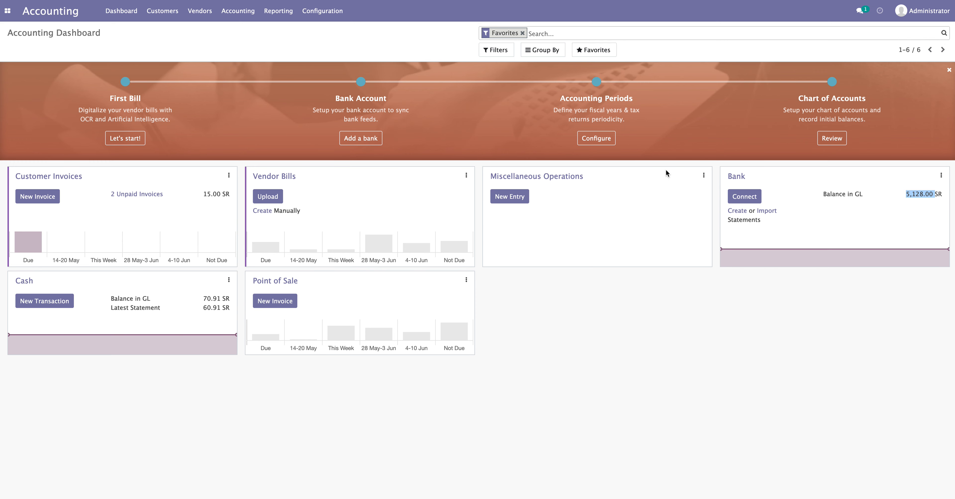
{"action": "left_click", "coordinate": [734, 179]}
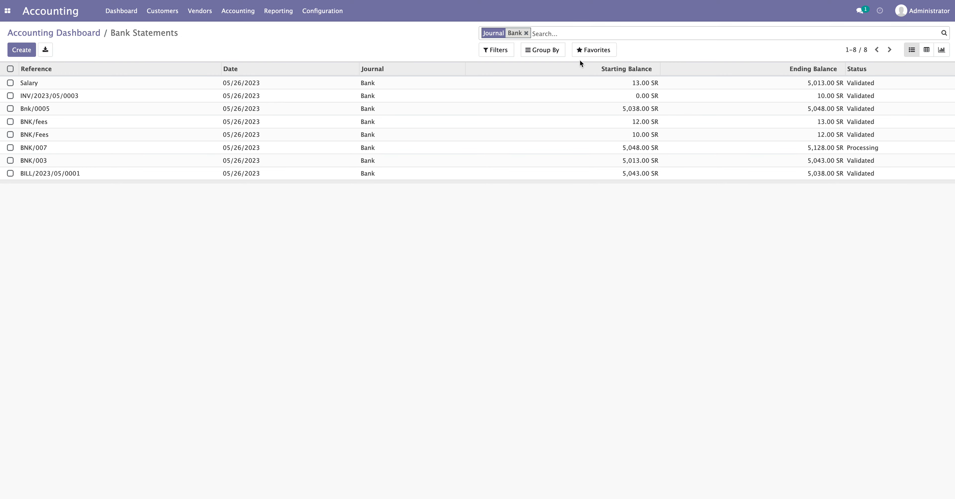
{"action": "left_click", "coordinate": [596, 54]}
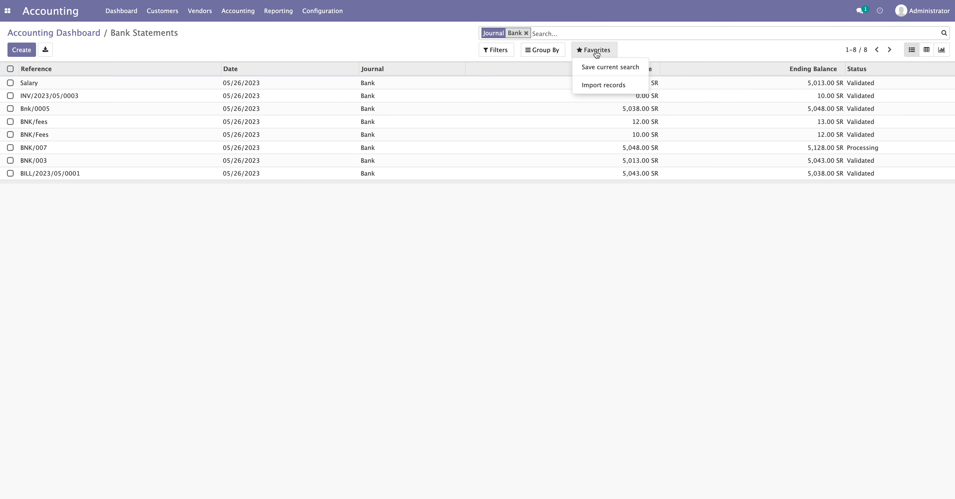
{"action": "left_click", "coordinate": [599, 86]}
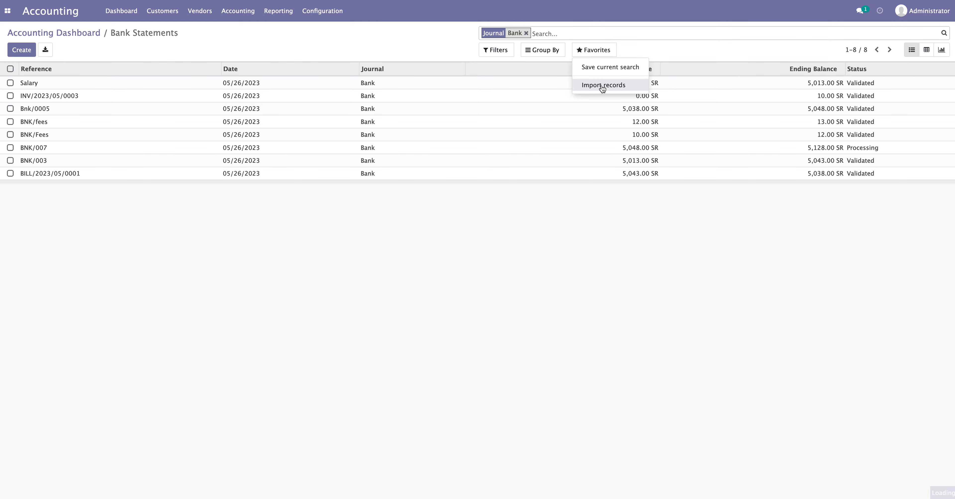
- Load the account.bank file from the Desktop and test the import
{"action": "left_click", "coordinate": [15, 55]}
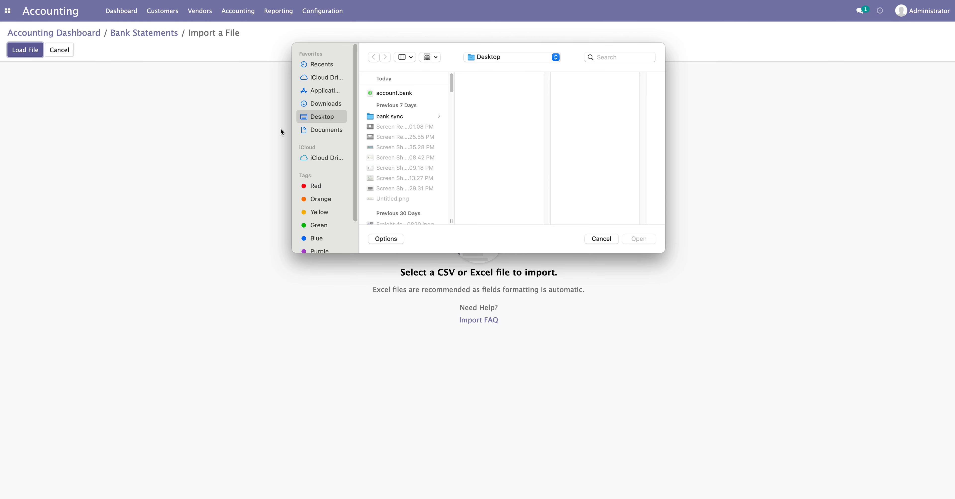
{"action": "left_click", "coordinate": [412, 95]}
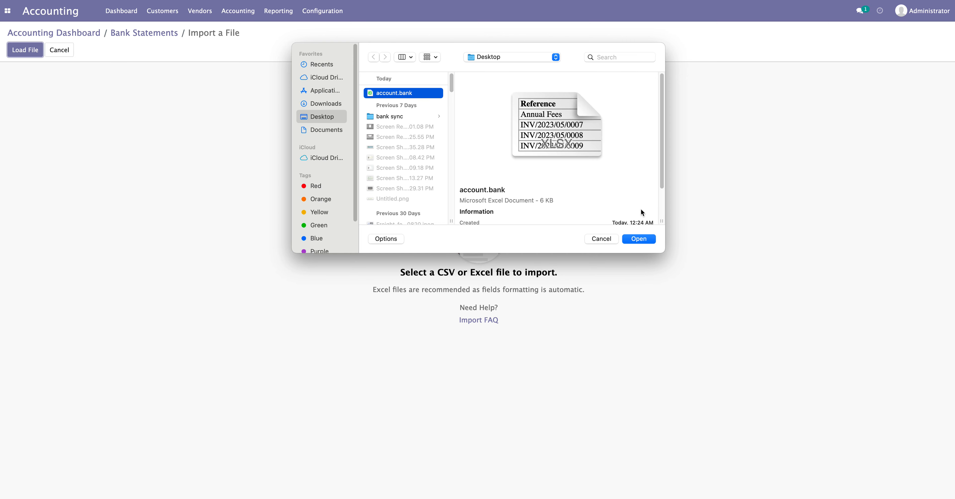
{"action": "left_click", "coordinate": [638, 238]}
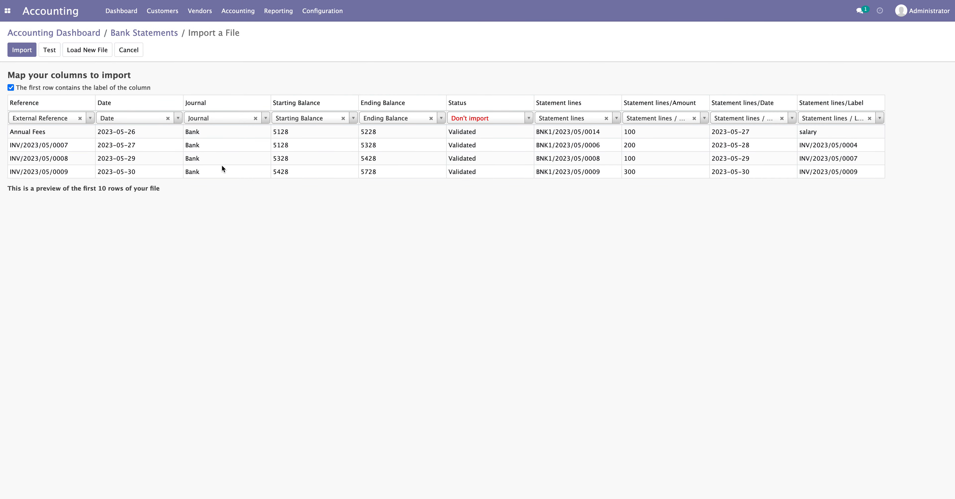
{"action": "left_click", "coordinate": [49, 50]}
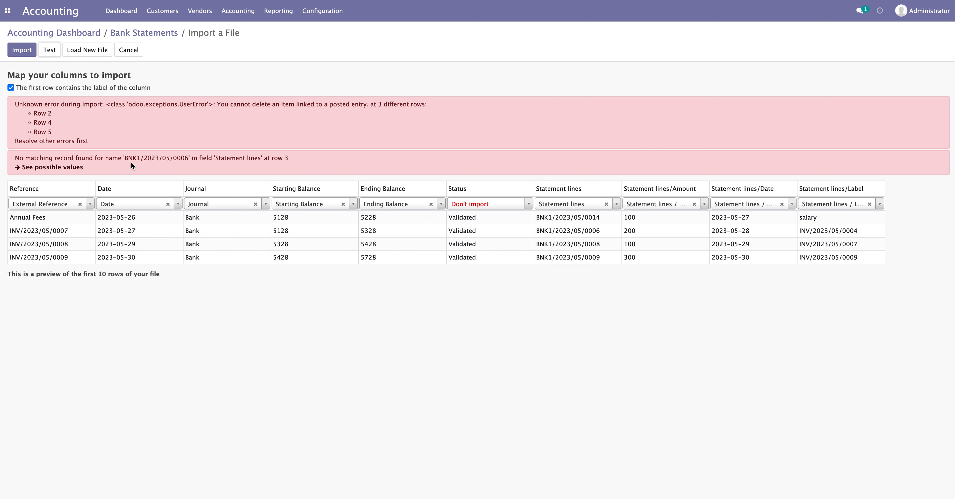
- Exclude the Statement lines column from the import mapping, then retest and import the bank statements
{"action": "left_click", "coordinate": [606, 204]}
{"action": "left_click", "coordinate": [51, 50]}
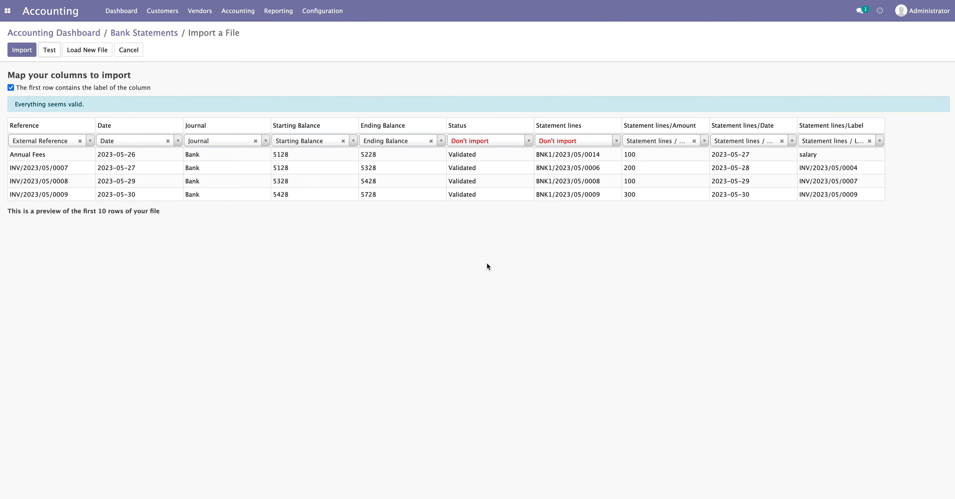
{"action": "left_click", "coordinate": [26, 52]}
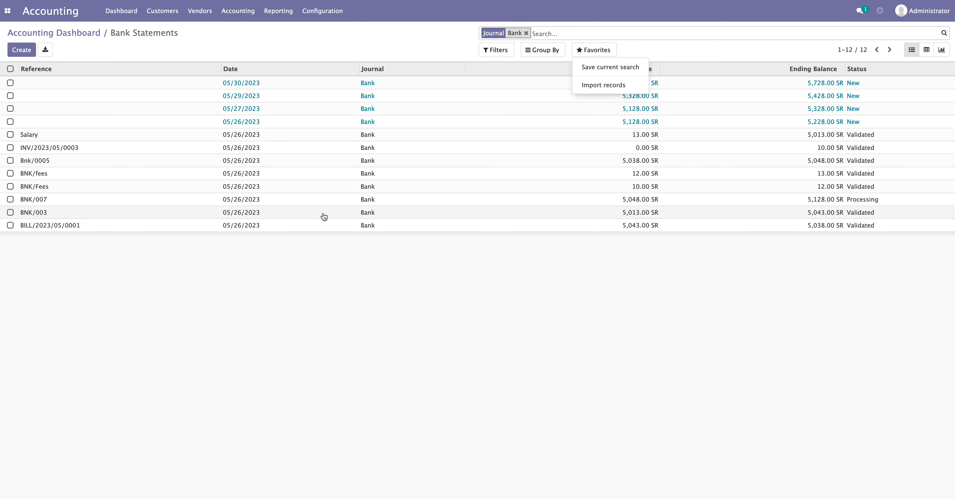
{"action": "left_click", "coordinate": [403, 350]}
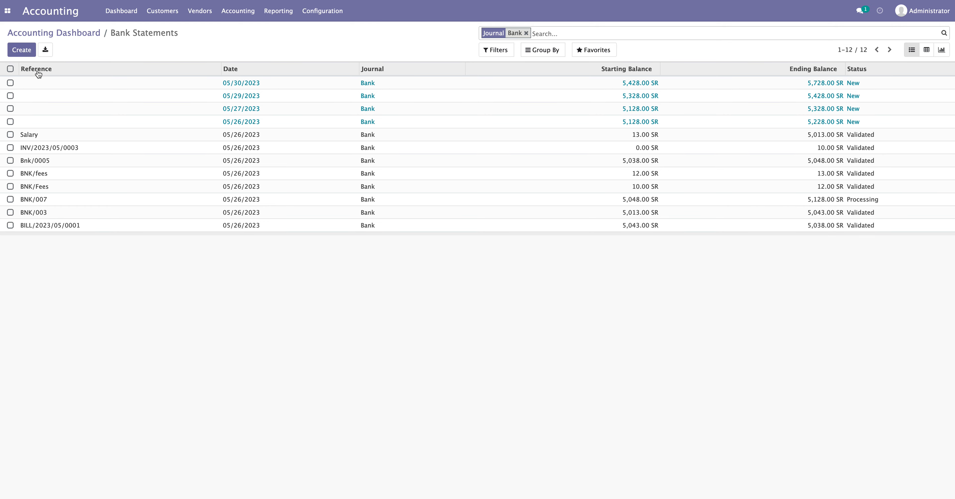
- Post the imported bank statement dated 05/30/2023 and start reconciling it
{"action": "left_click", "coordinate": [46, 84]}
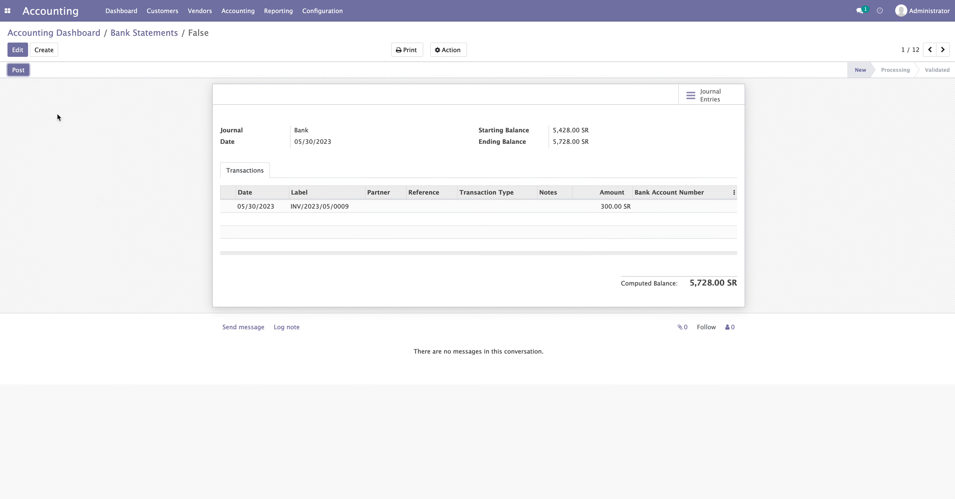
{"action": "left_click", "coordinate": [20, 71]}
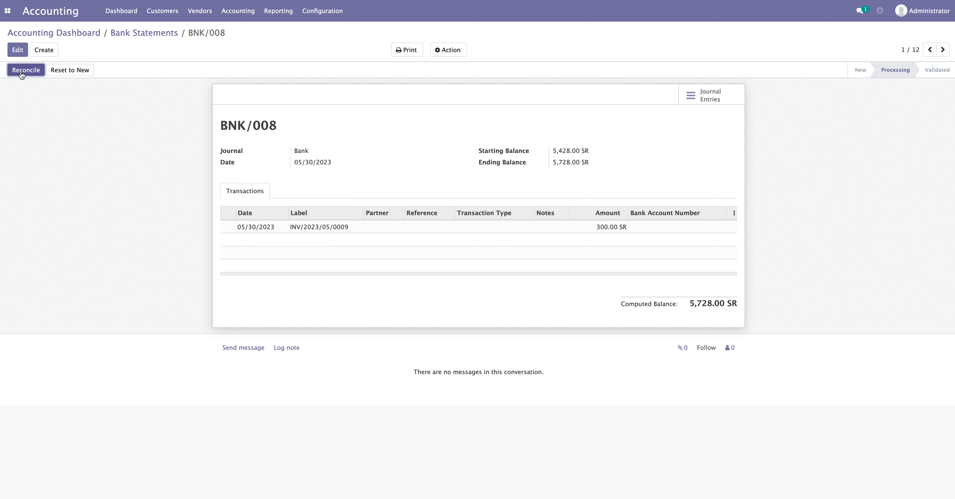
{"action": "left_click", "coordinate": [26, 72]}
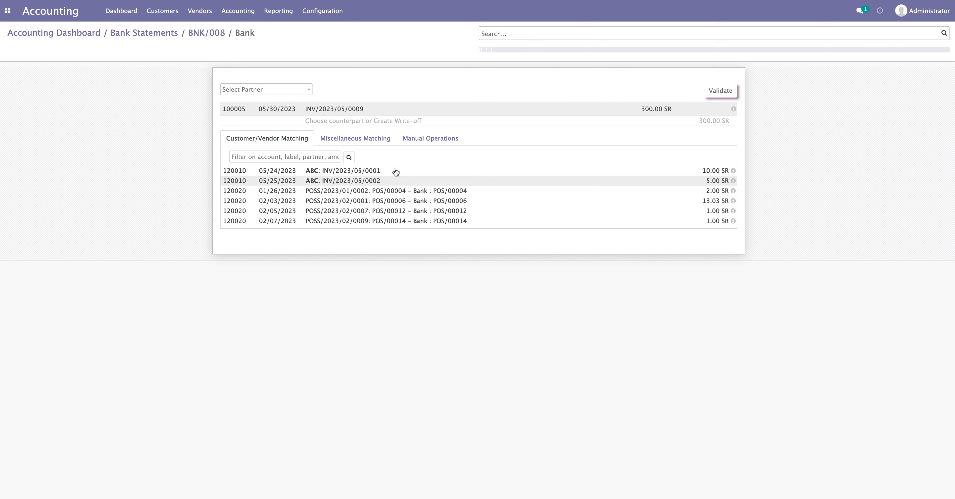
- Assign the INV/2023/05/0009 line's counterpart as an Internal Transfer and review the miscellaneous and customer/vendor matching entries
{"action": "left_click", "coordinate": [409, 145]}
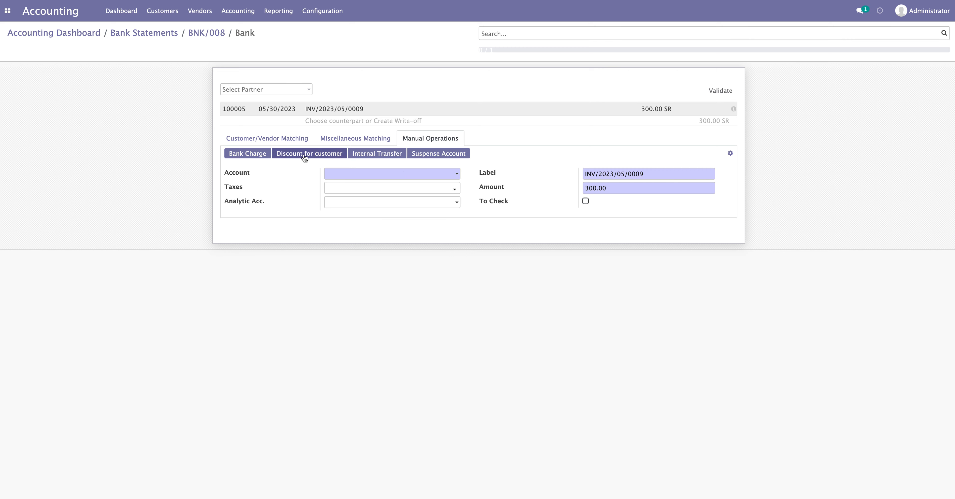
{"action": "left_click", "coordinate": [376, 157]}
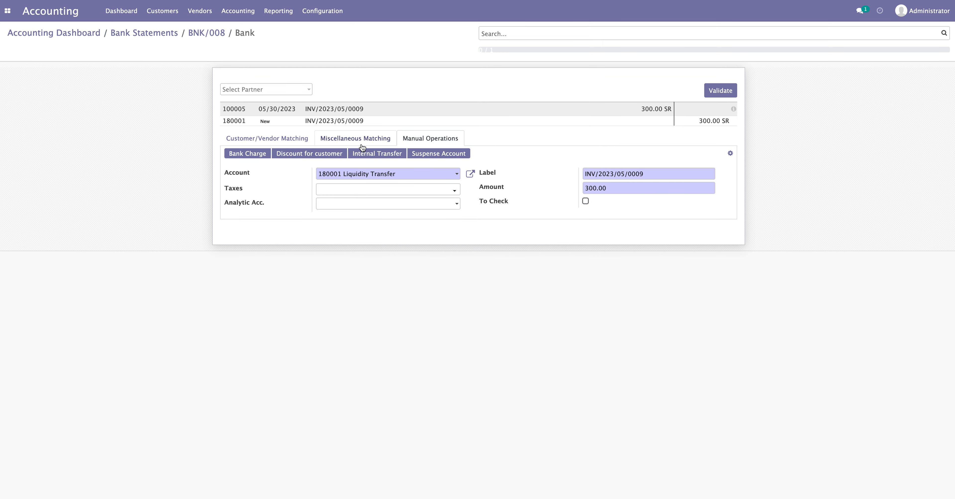
{"action": "left_click", "coordinate": [383, 143]}
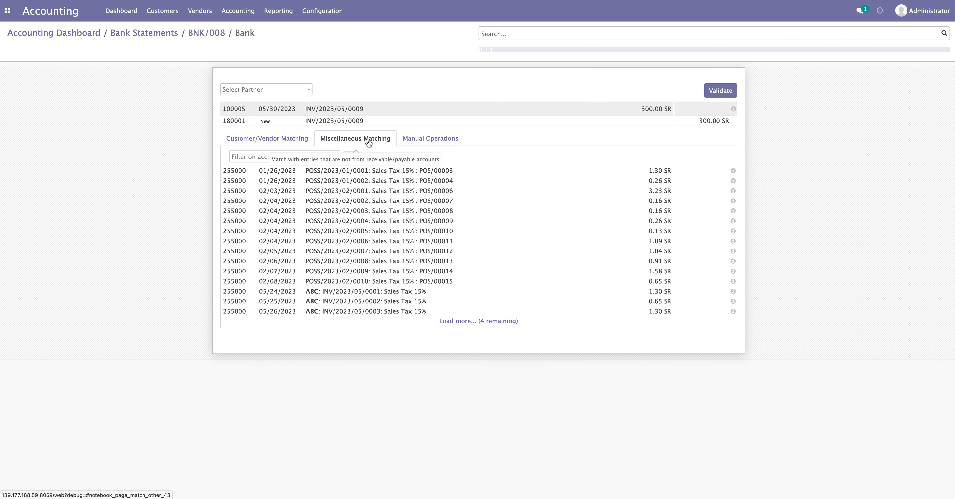
{"action": "left_click", "coordinate": [293, 143]}
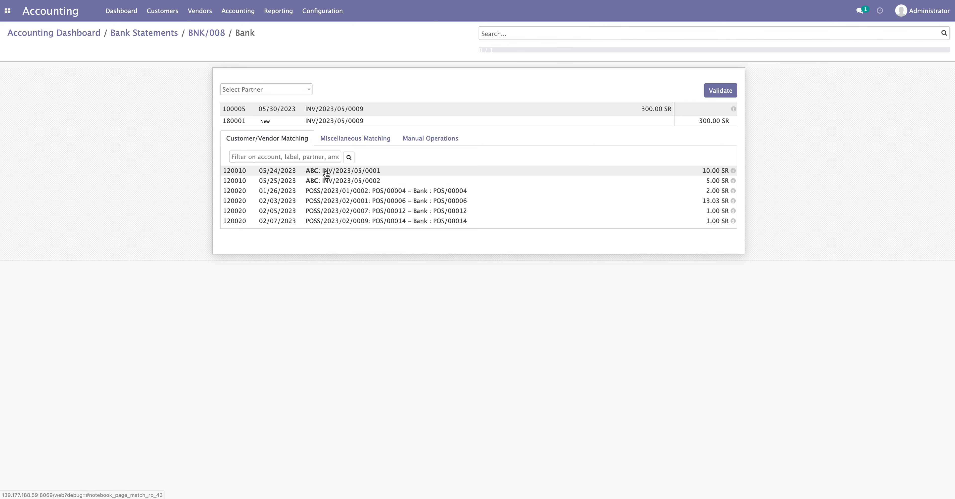
{"action": "left_click", "coordinate": [411, 140]}
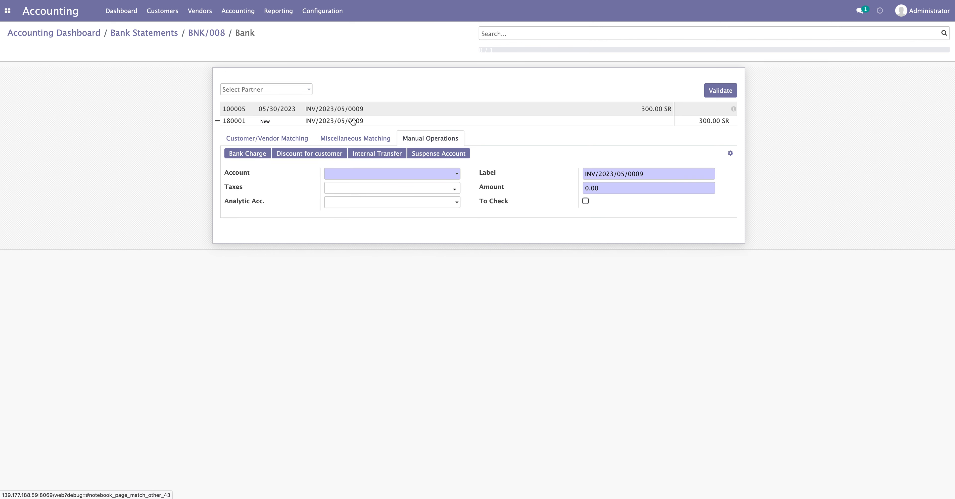
- Validate the reconciliation of the INV/2023/05/0009 line and return to the Bank Statements list
{"action": "left_click", "coordinate": [717, 93]}
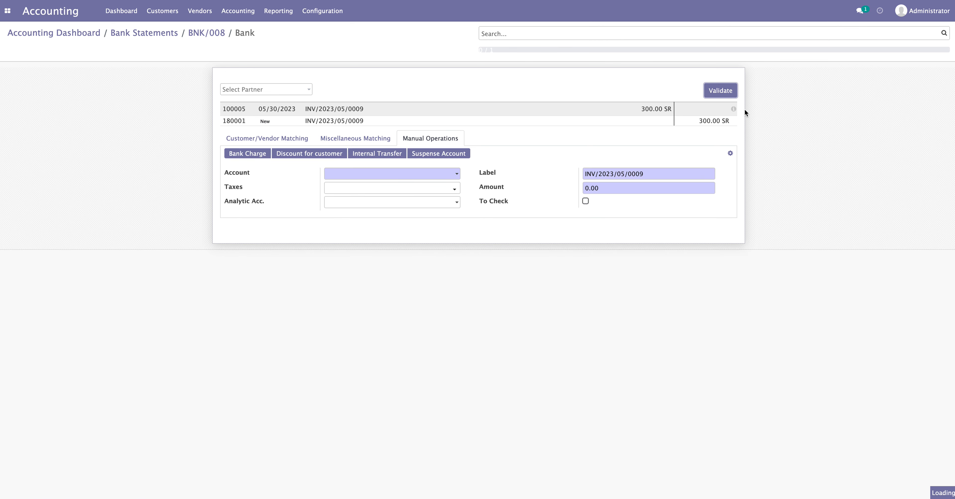
{"action": "left_click", "coordinate": [156, 34]}
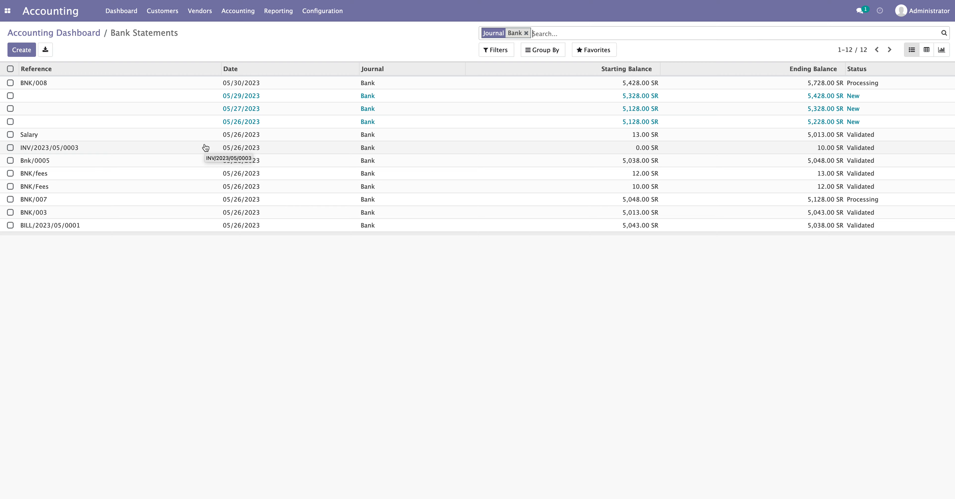
{"action": "mouse_move", "coordinate": [302, 1]}
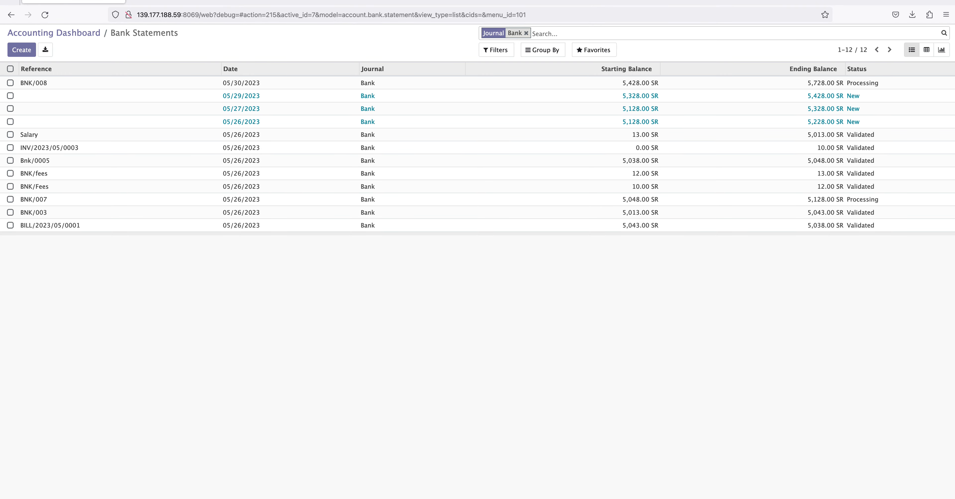